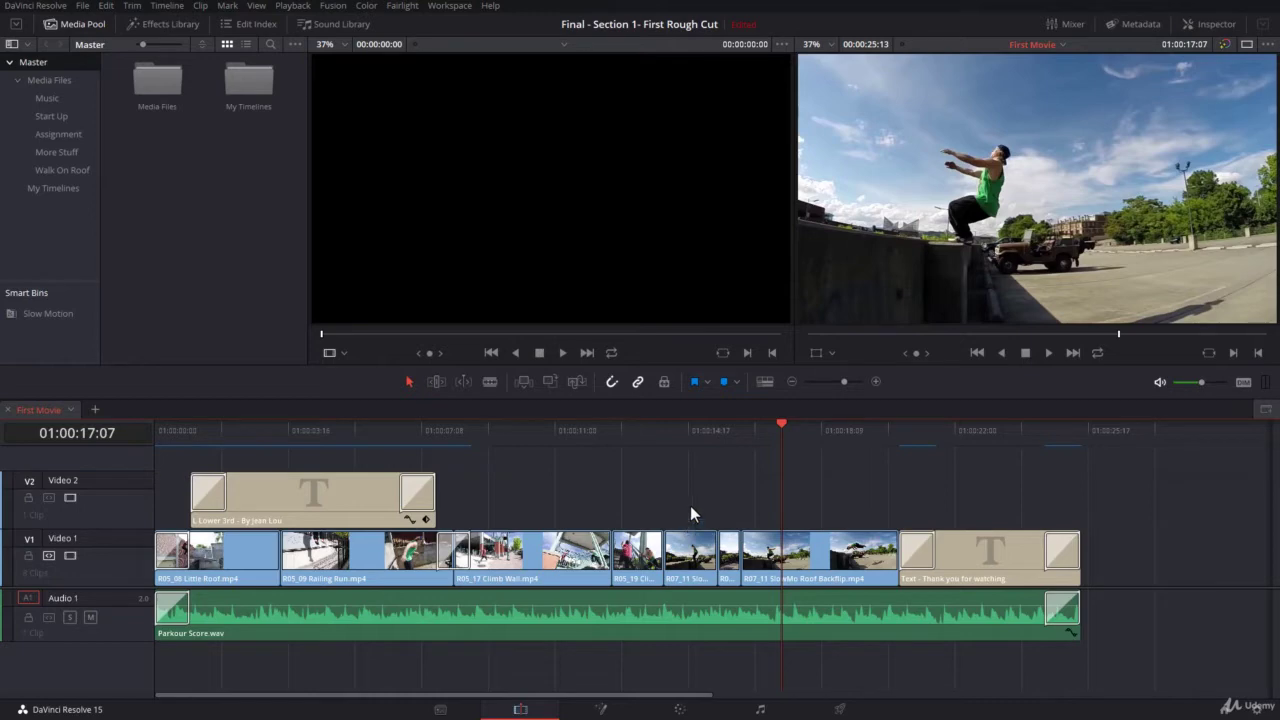
pyautogui.click(132, 6)
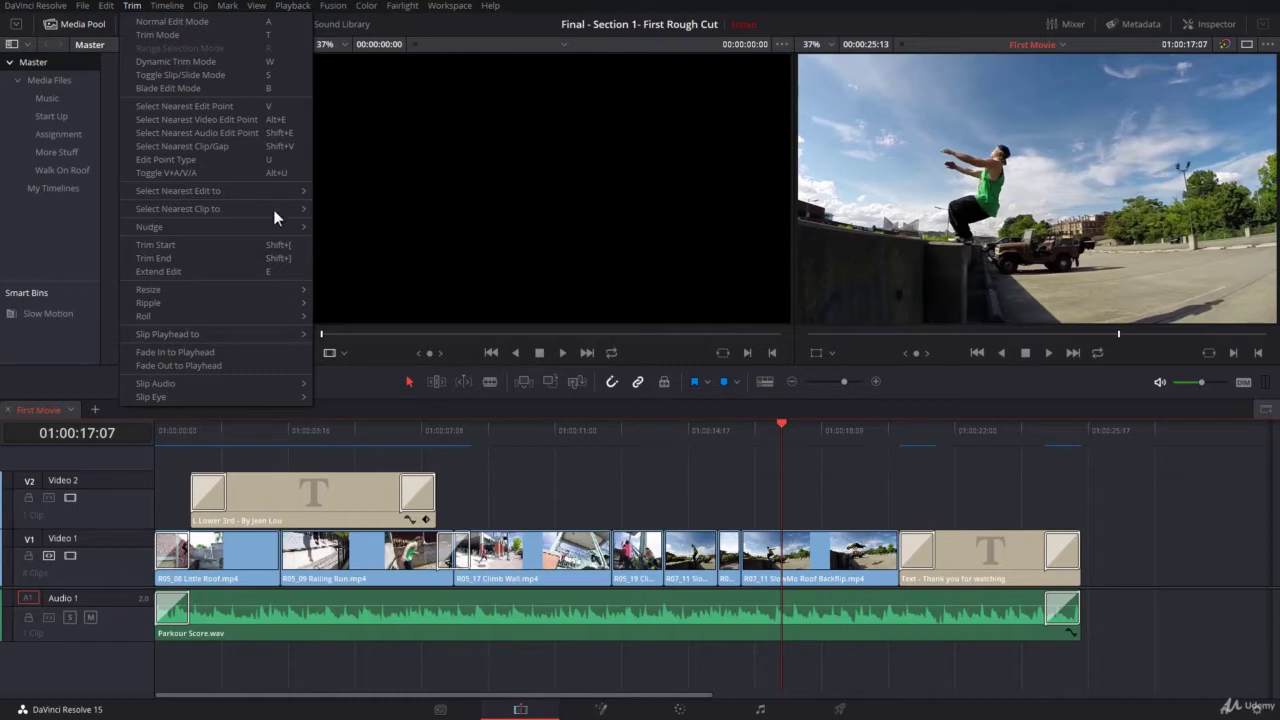
pyautogui.moveTo(249, 189)
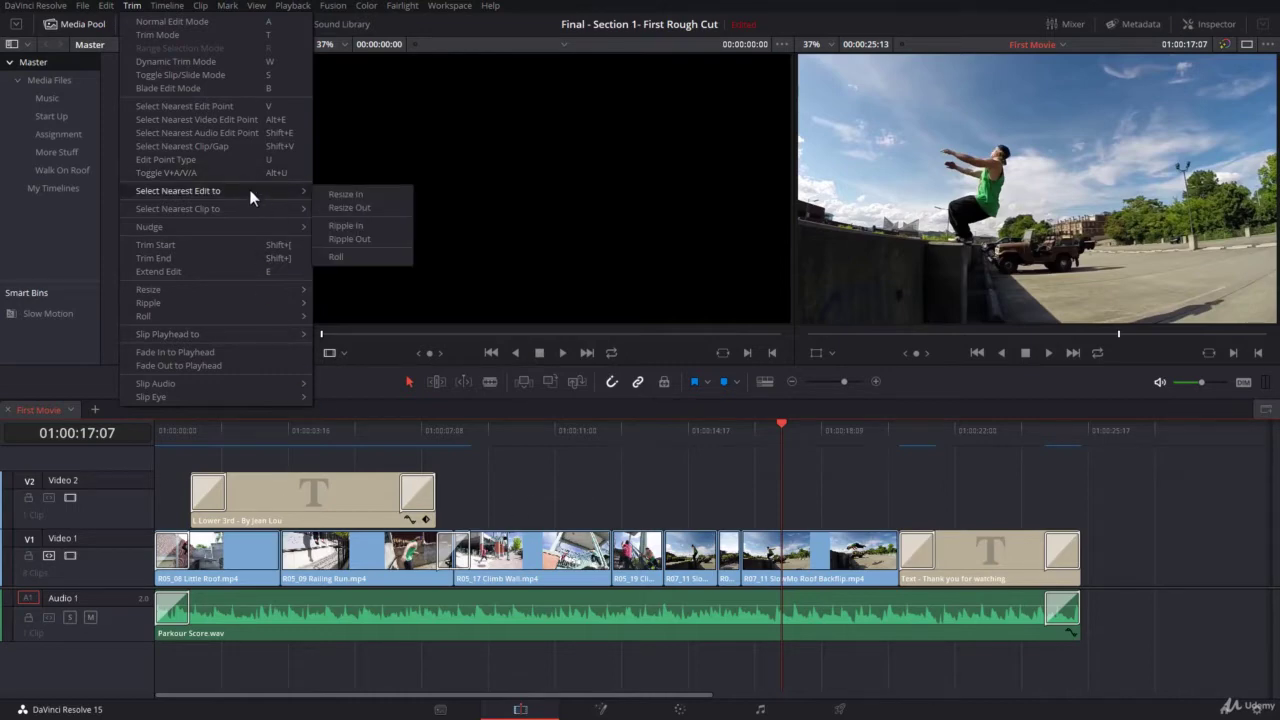
pyautogui.click(626, 502)
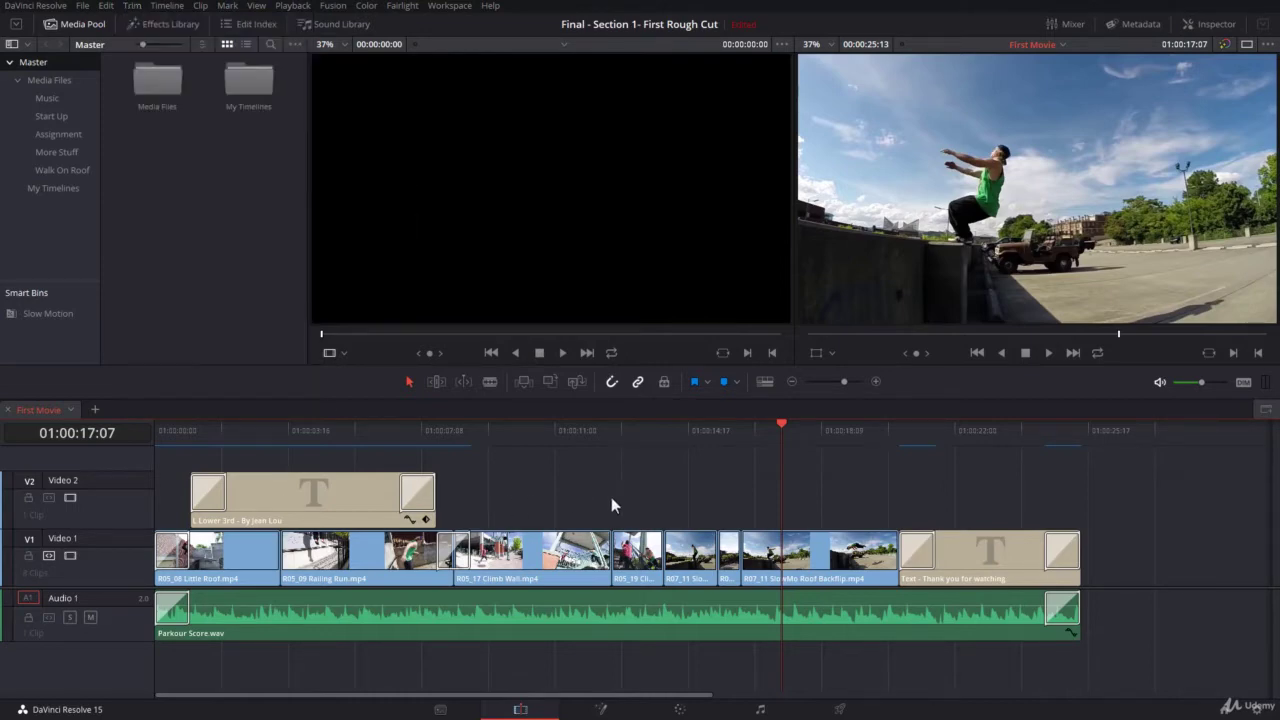
# - Open the Keyboard Customization window and look up the commands assigned to the I, O and Delete keys
pyautogui.click(27, 6)
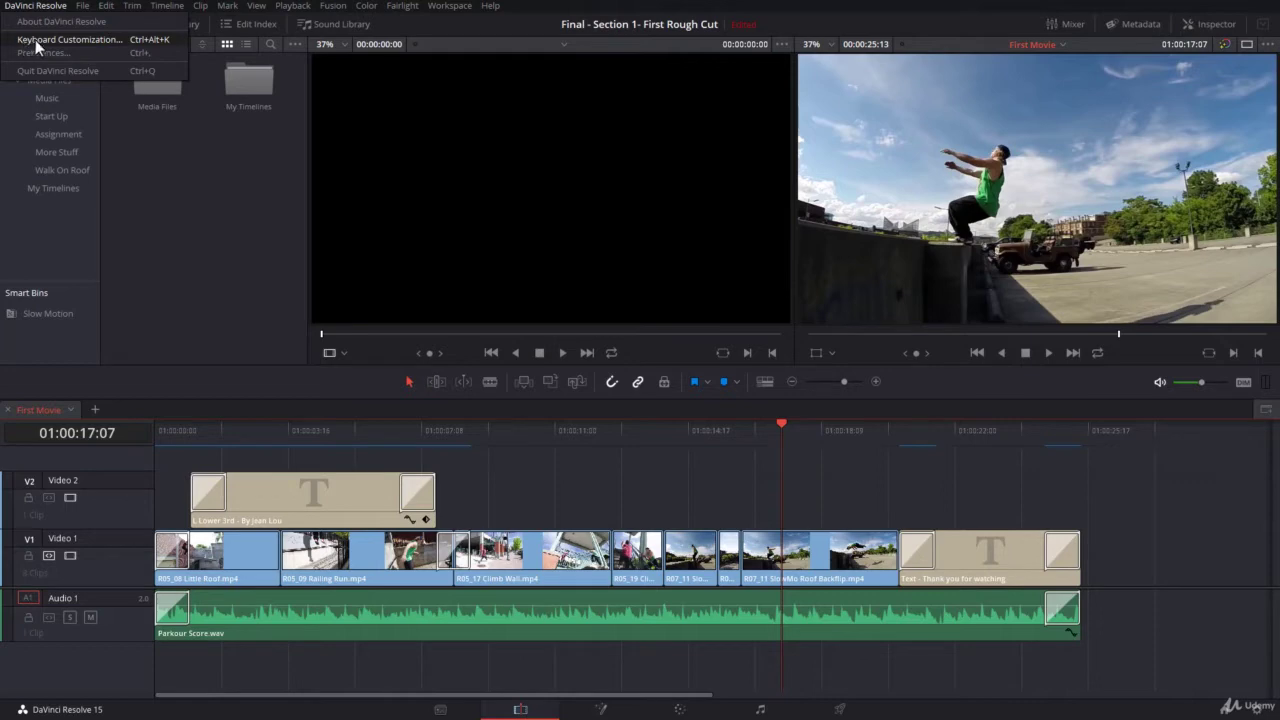
pyautogui.click(38, 39)
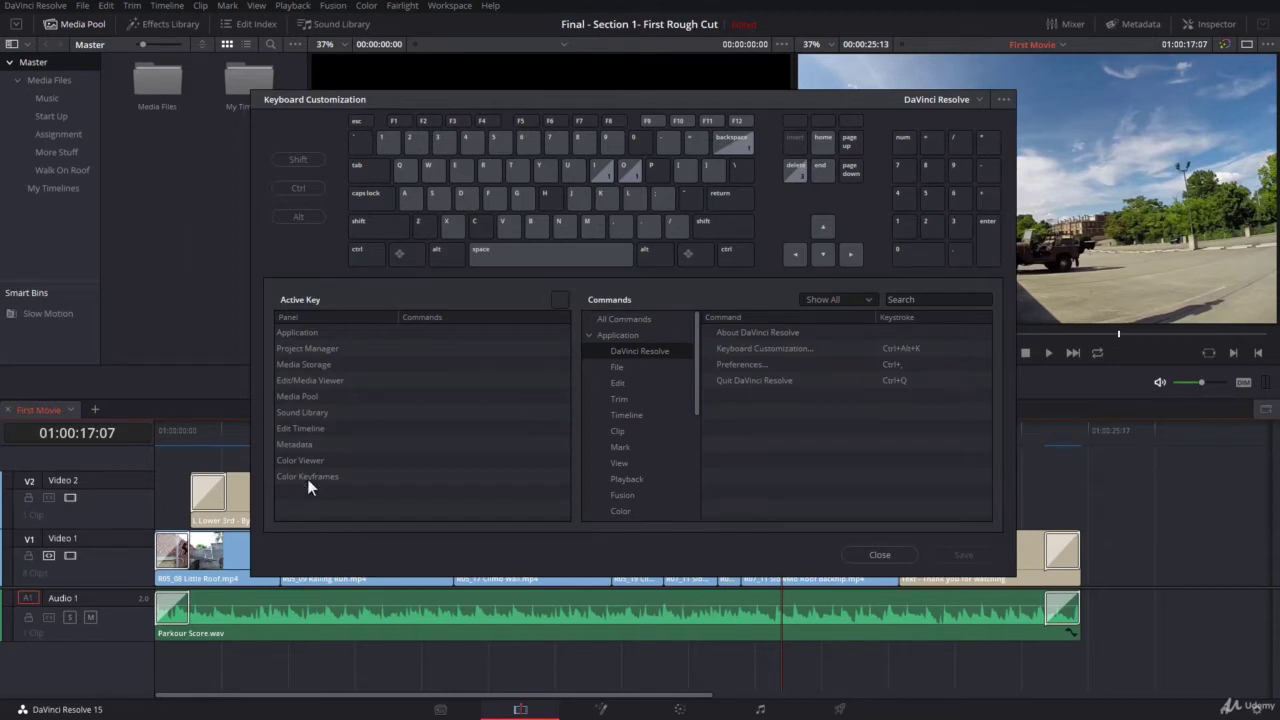
pyautogui.click(604, 176)
pyautogui.click(627, 166)
pyautogui.click(797, 170)
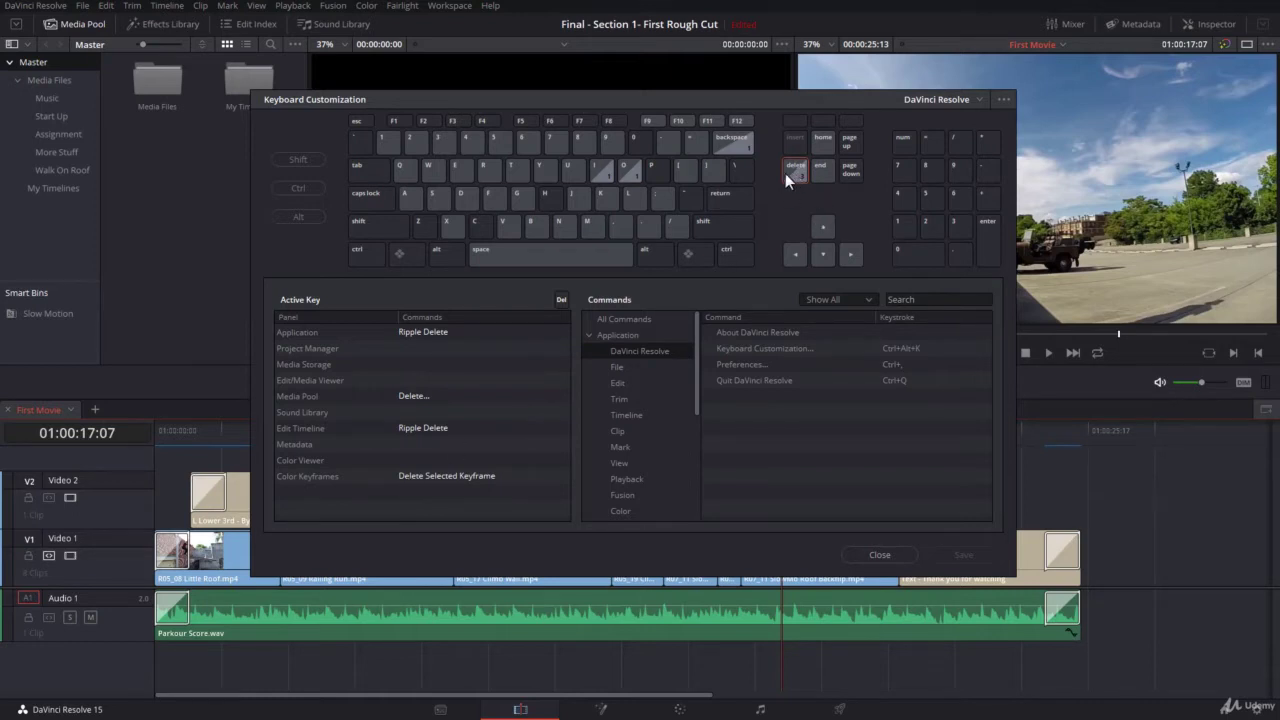
# - Look up the commands assigned to Ctrl+V, inspecting the Application and Edit Timeline entries
pyautogui.click(368, 255)
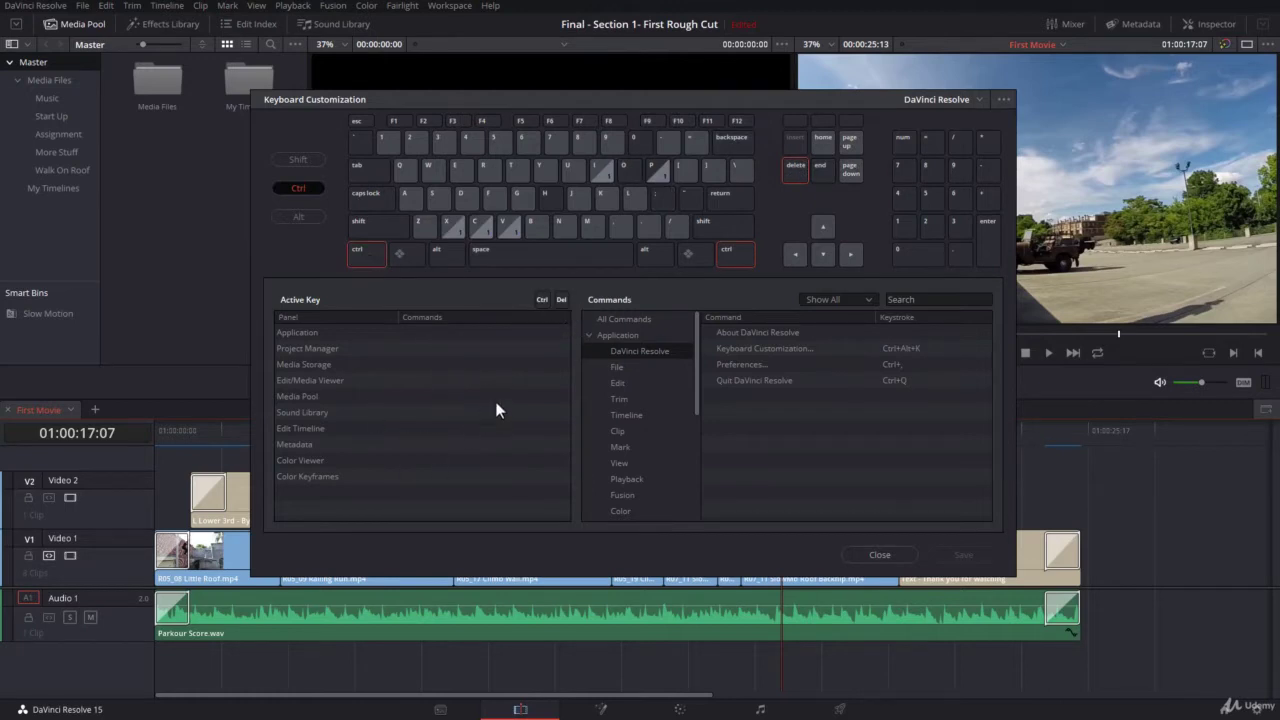
pyautogui.click(510, 227)
pyautogui.click(305, 332)
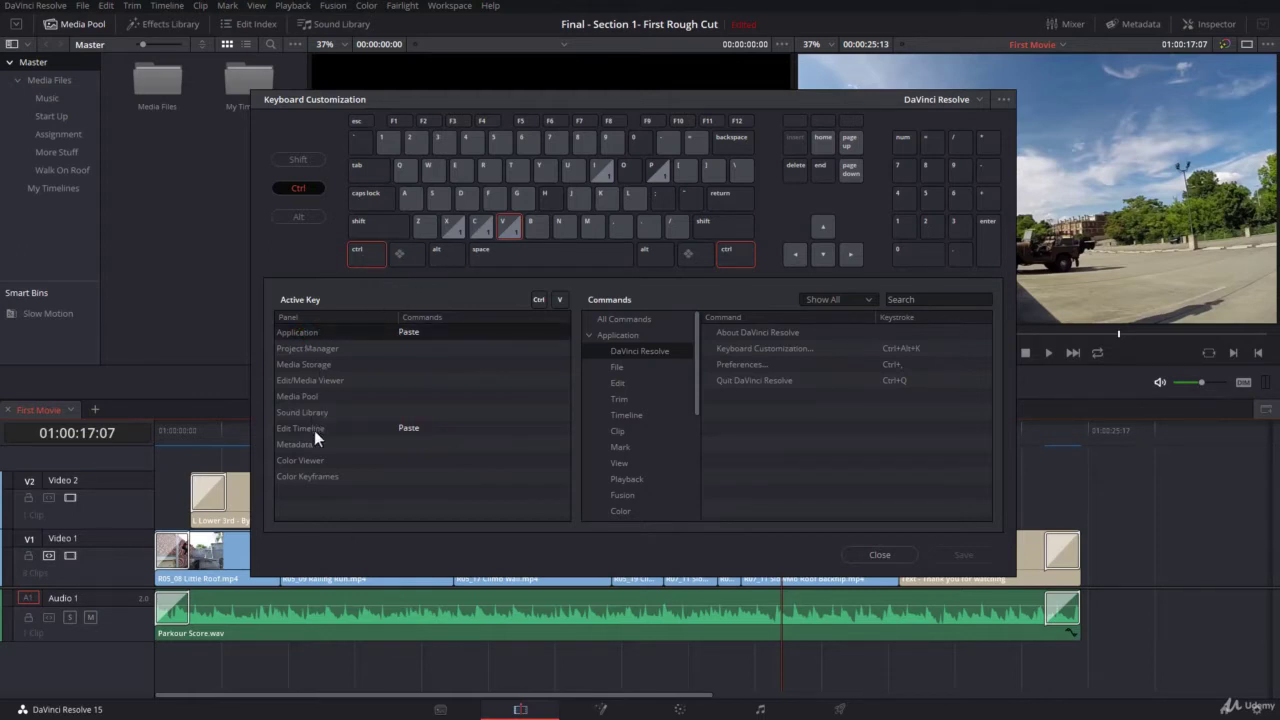
pyautogui.click(314, 430)
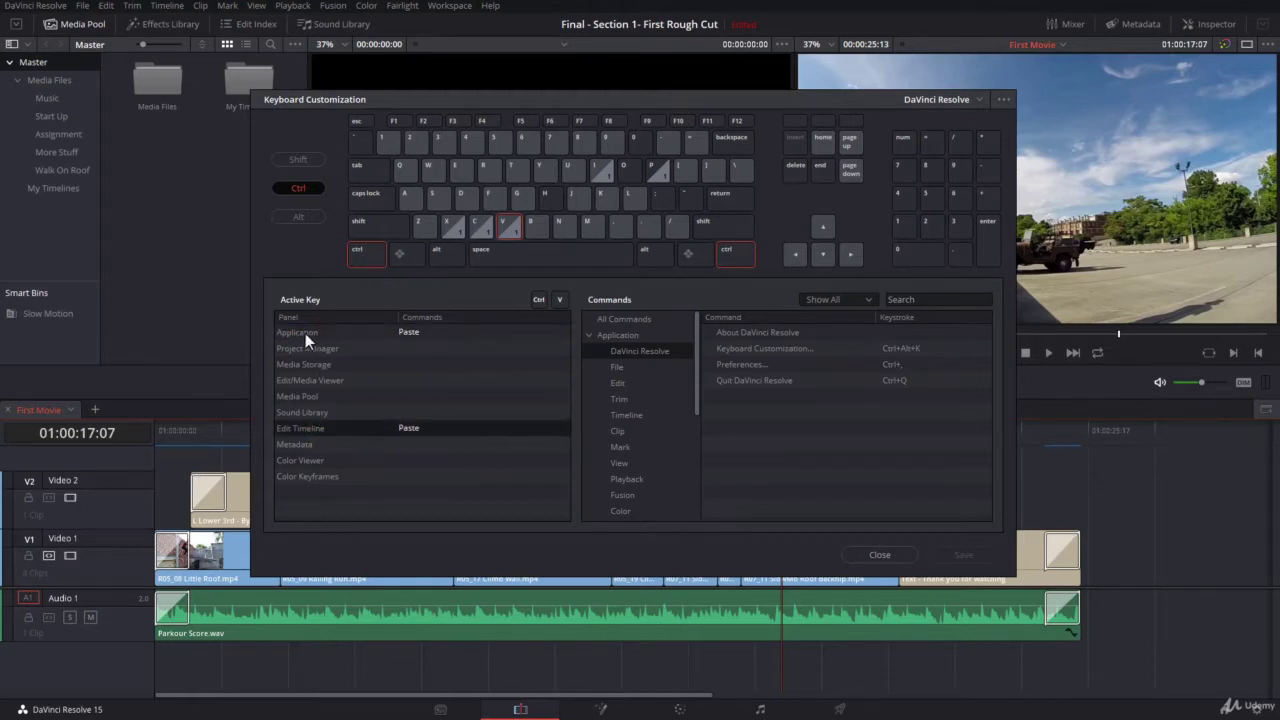
# - Check the key combinations Ctrl+Shift+B and Ctrl+Alt+Shift+N for assigned commands
pyautogui.click(540, 227)
pyautogui.click(390, 229)
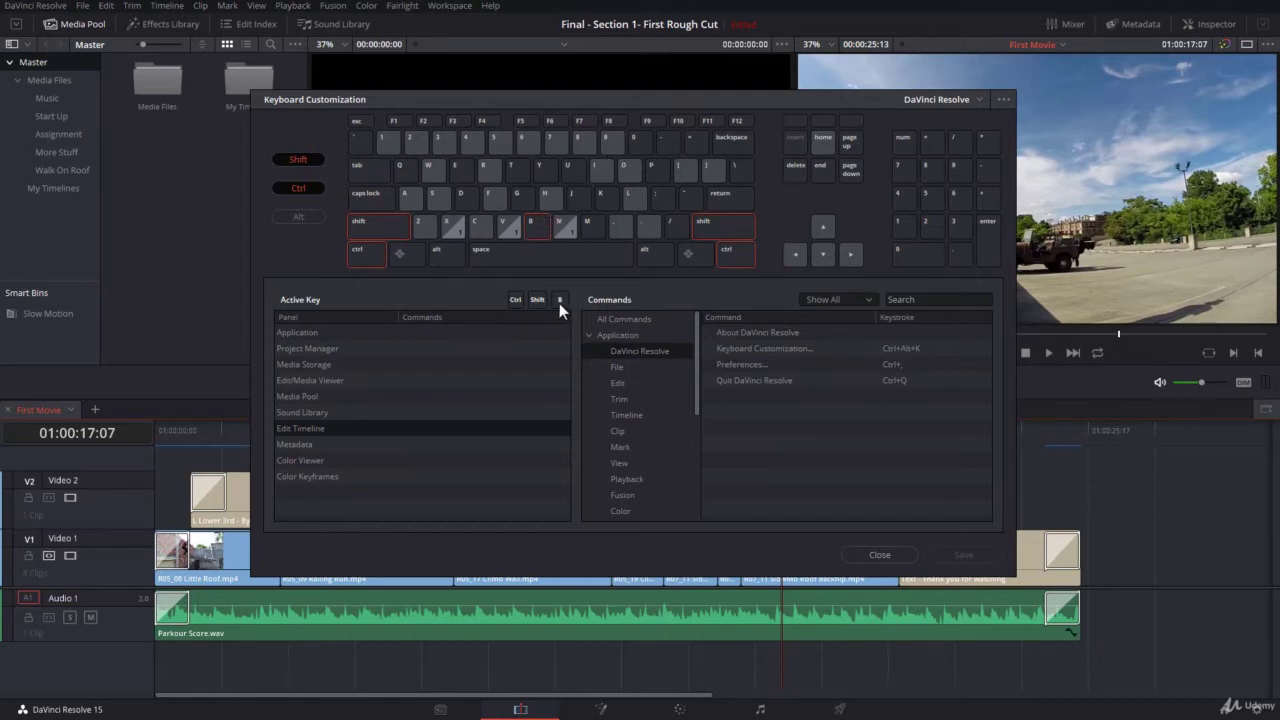
pyautogui.click(564, 224)
pyautogui.click(441, 252)
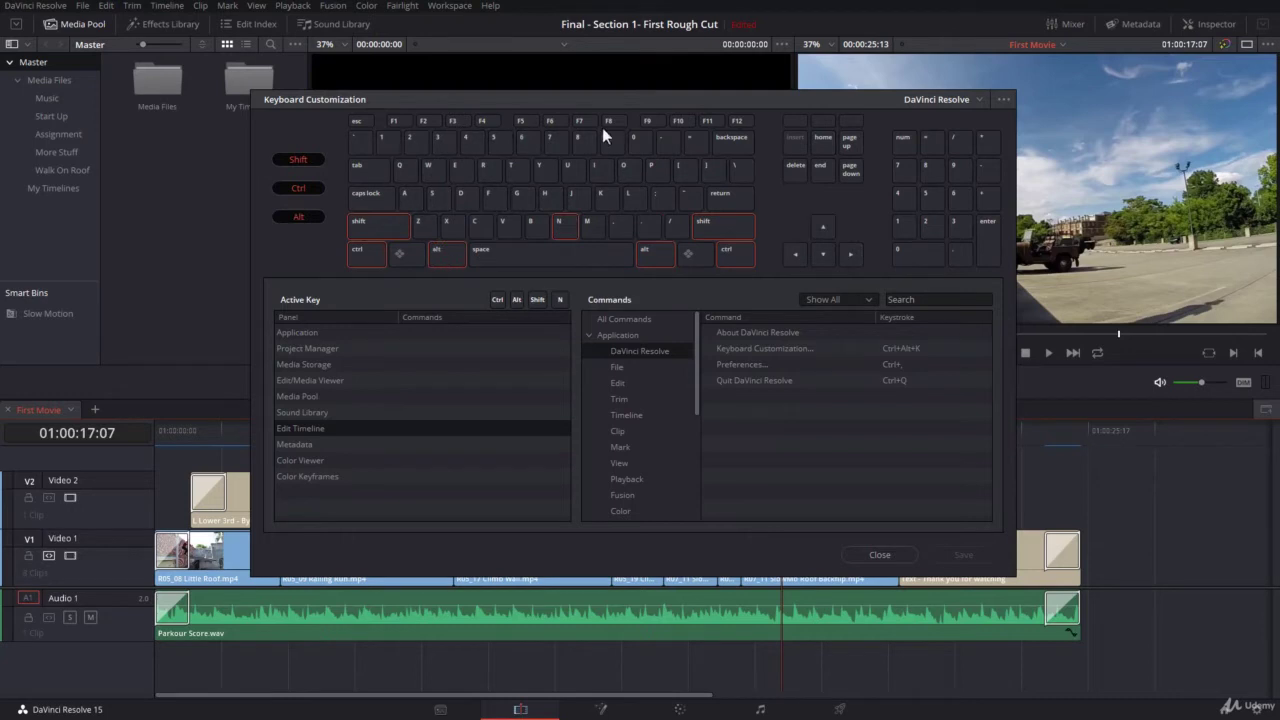
# - Look up the Alt+V combination and locate its Paste Attributes command in the Edit Timeline command list
pyautogui.click(563, 227)
pyautogui.click(471, 229)
pyautogui.hotkey('alt', 'v')
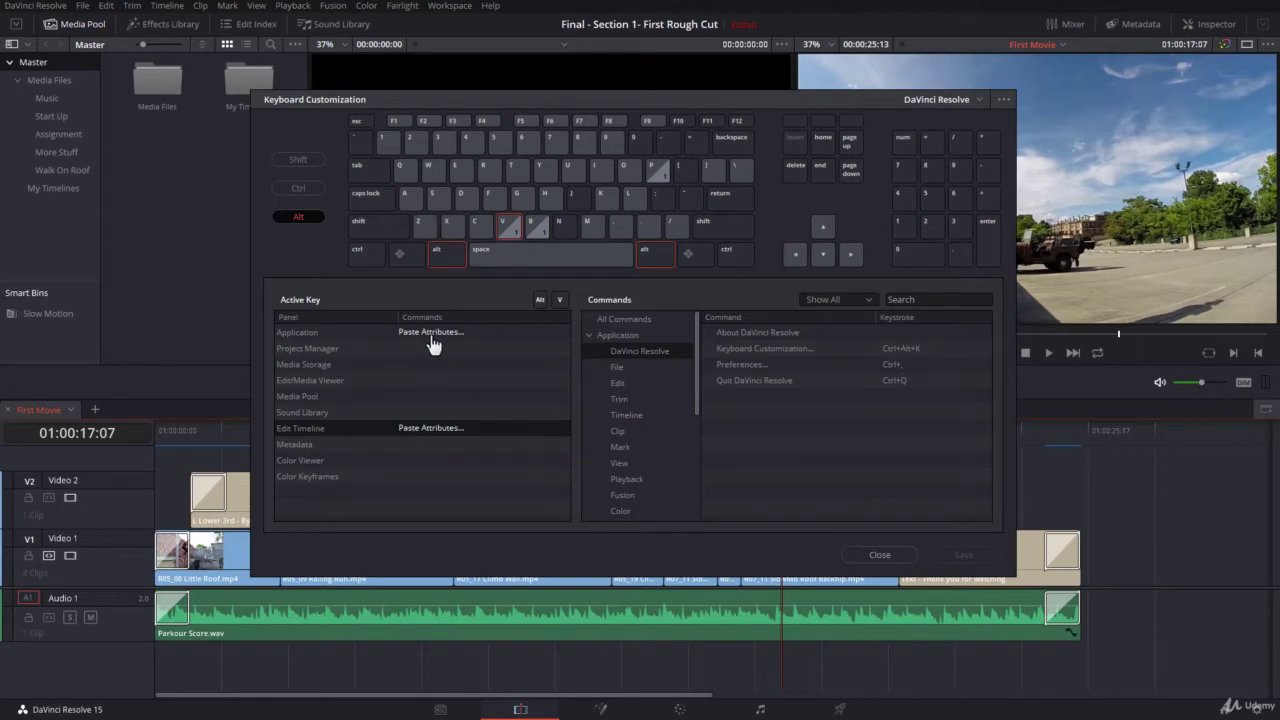
pyautogui.click(437, 430)
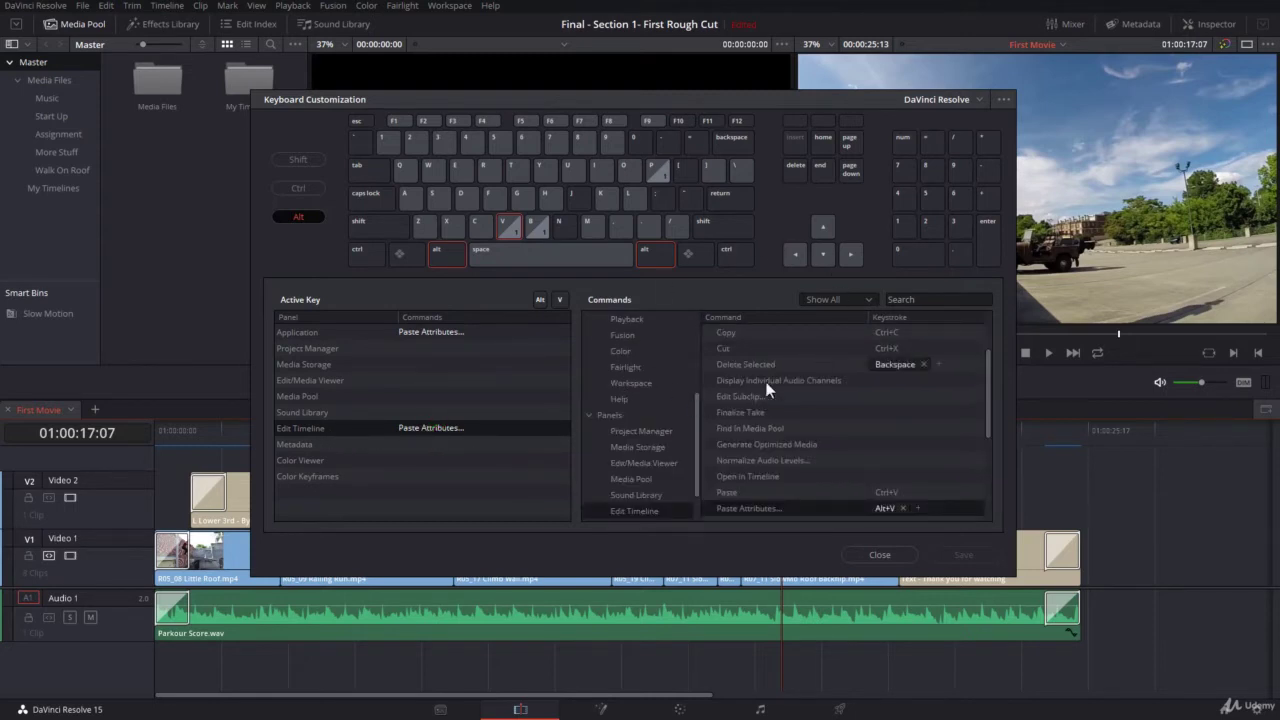
pyautogui.scroll(-1, 660, 460)
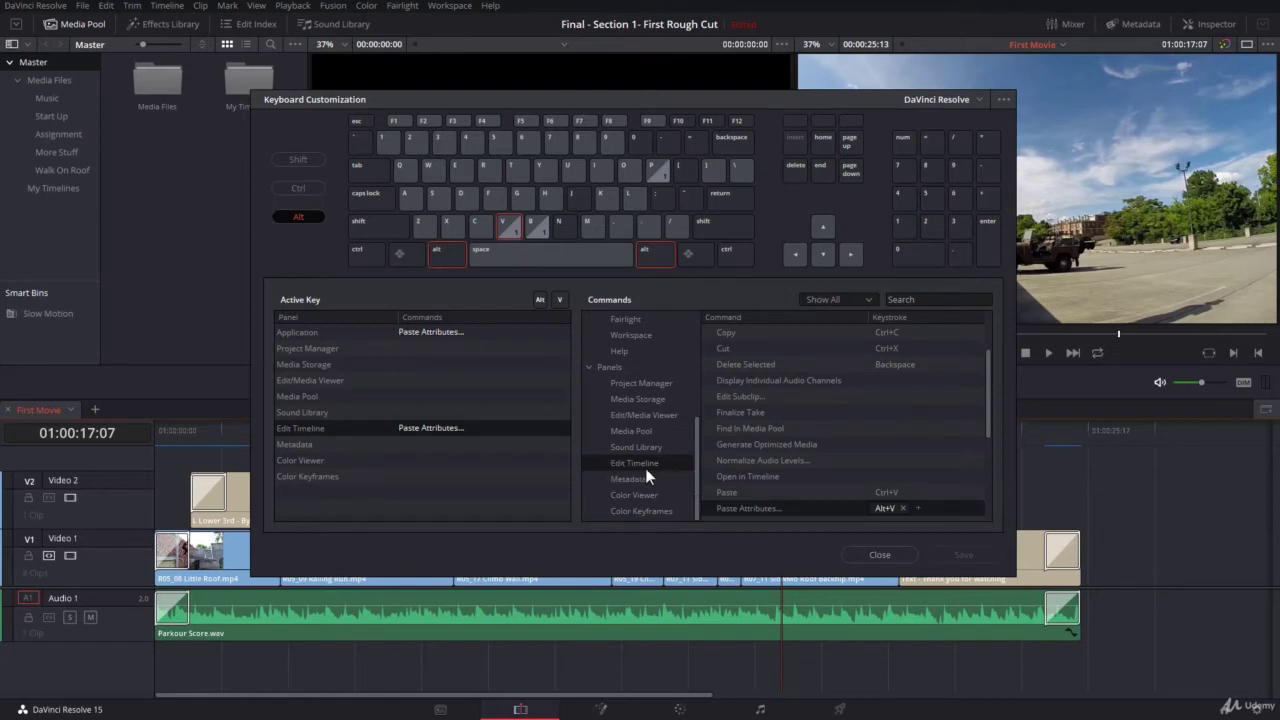
pyautogui.scroll(-2, 765, 466)
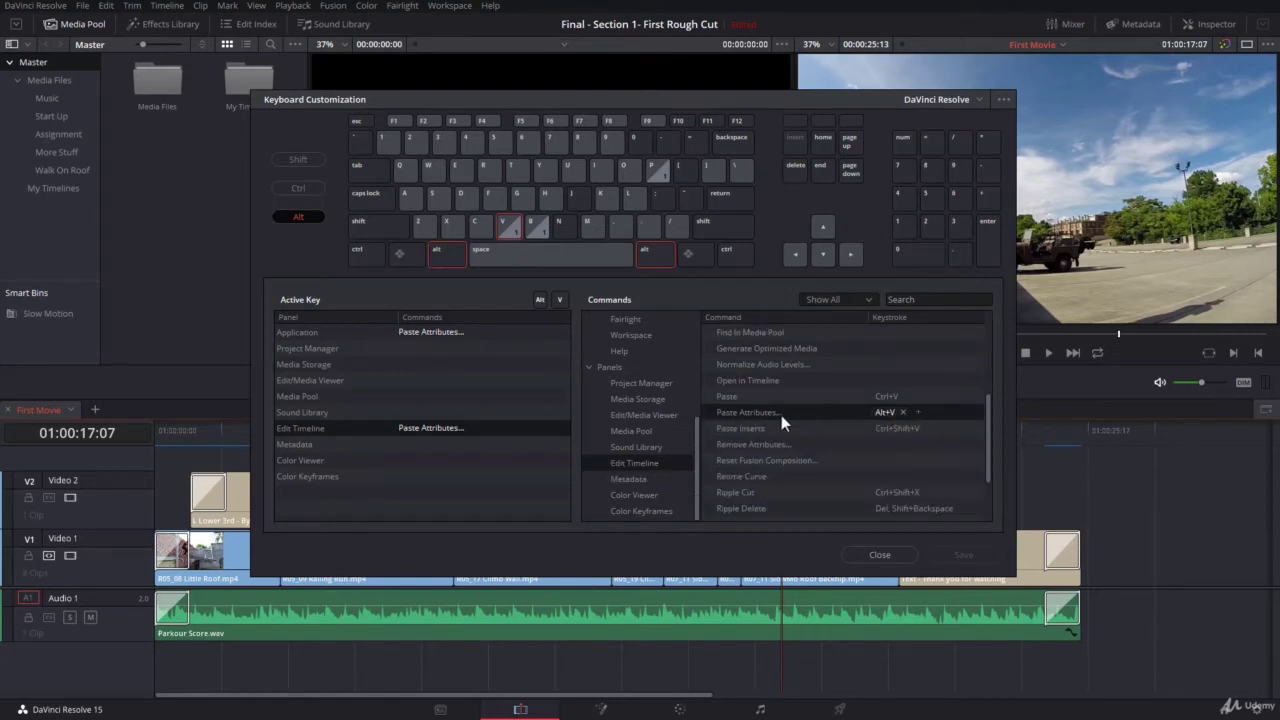
# - Try replacing the keystroke of the Edit Timeline Paste Attributes command with Alt+0, and restore its default
pyautogui.click(903, 413)
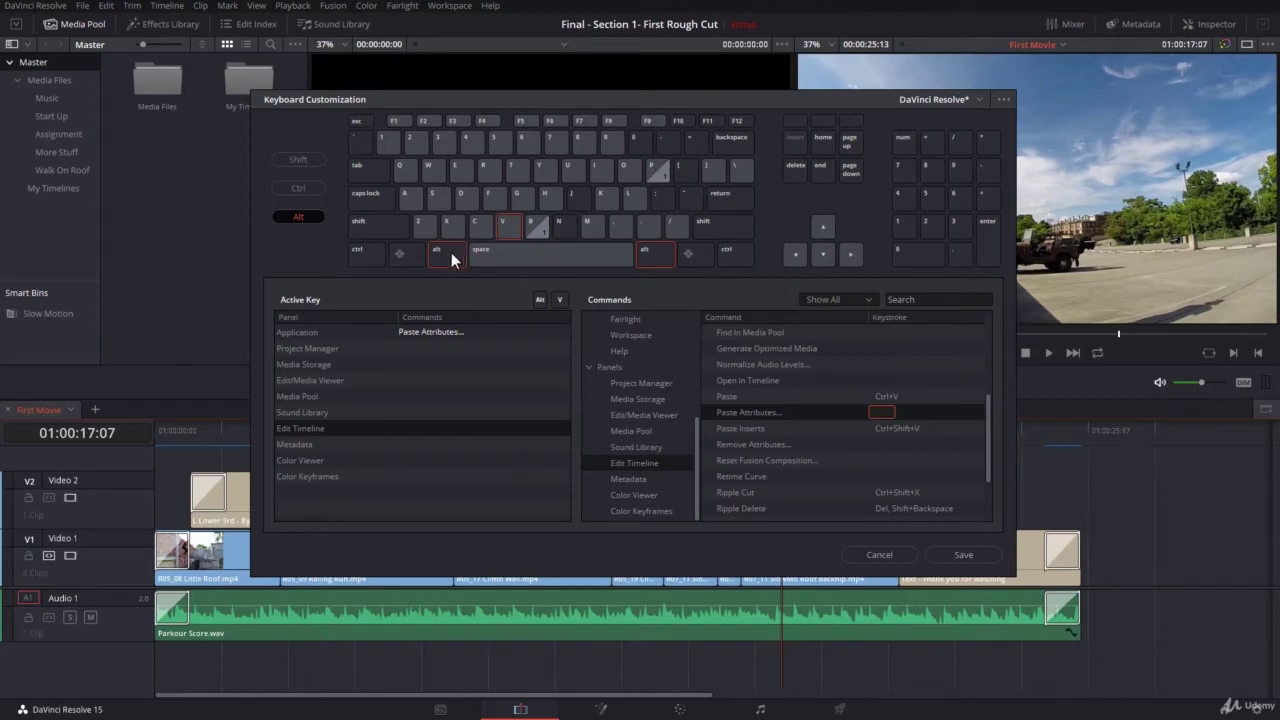
pyautogui.click(636, 141)
pyautogui.click(879, 410)
pyautogui.hotkey('alt', '0')
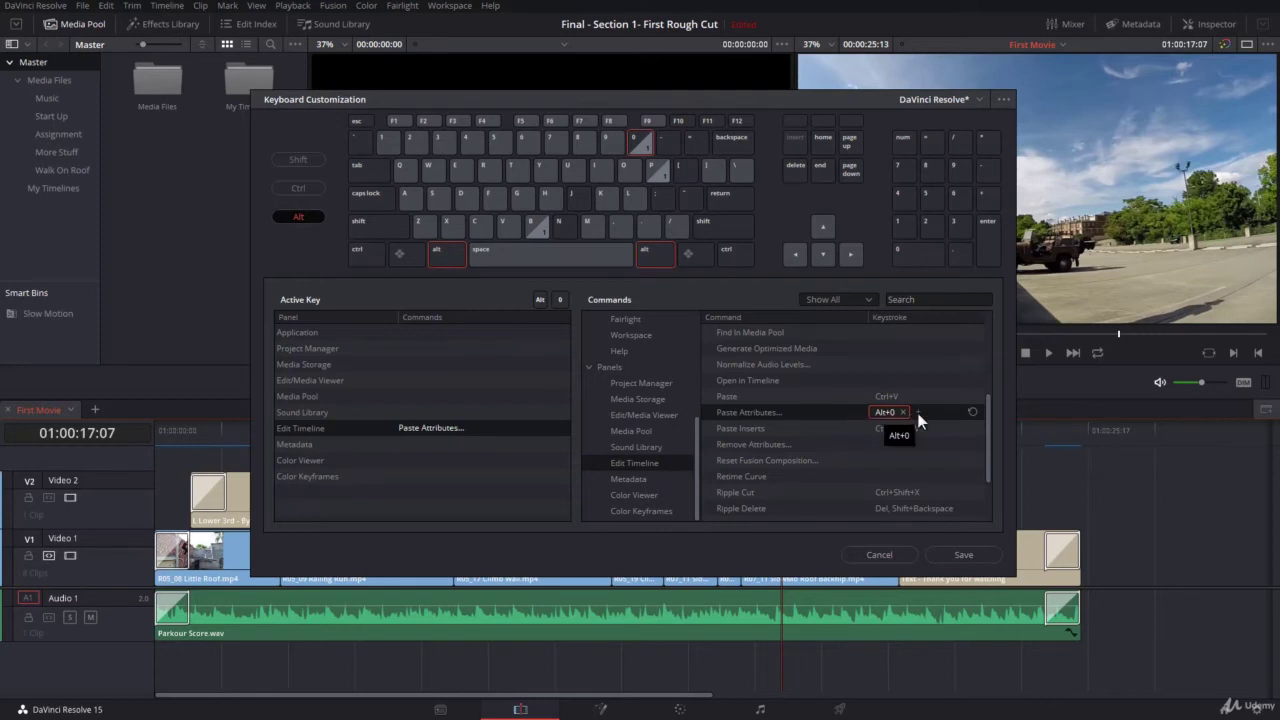
pyautogui.click(972, 412)
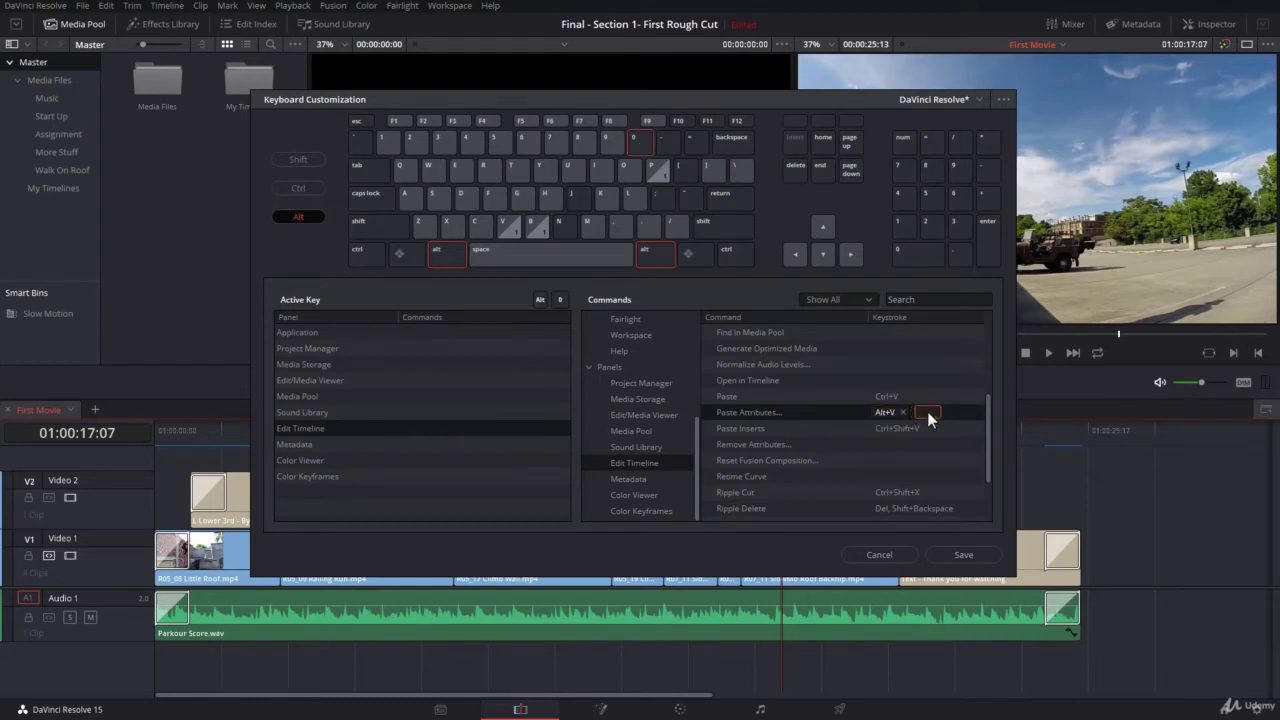
# - Add Alt+0 as a second keystroke for Paste Attributes and remove it again
pyautogui.hotkey('alt', '0')
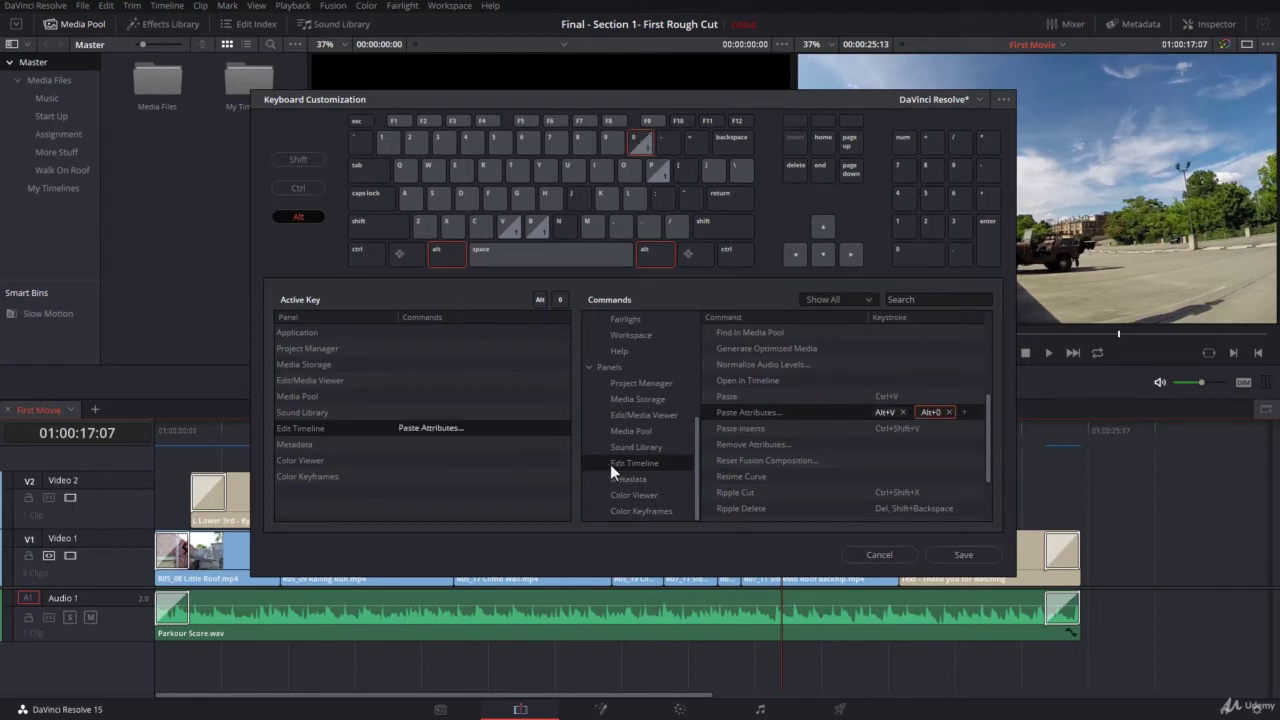
pyautogui.click(948, 413)
pyautogui.click(948, 428)
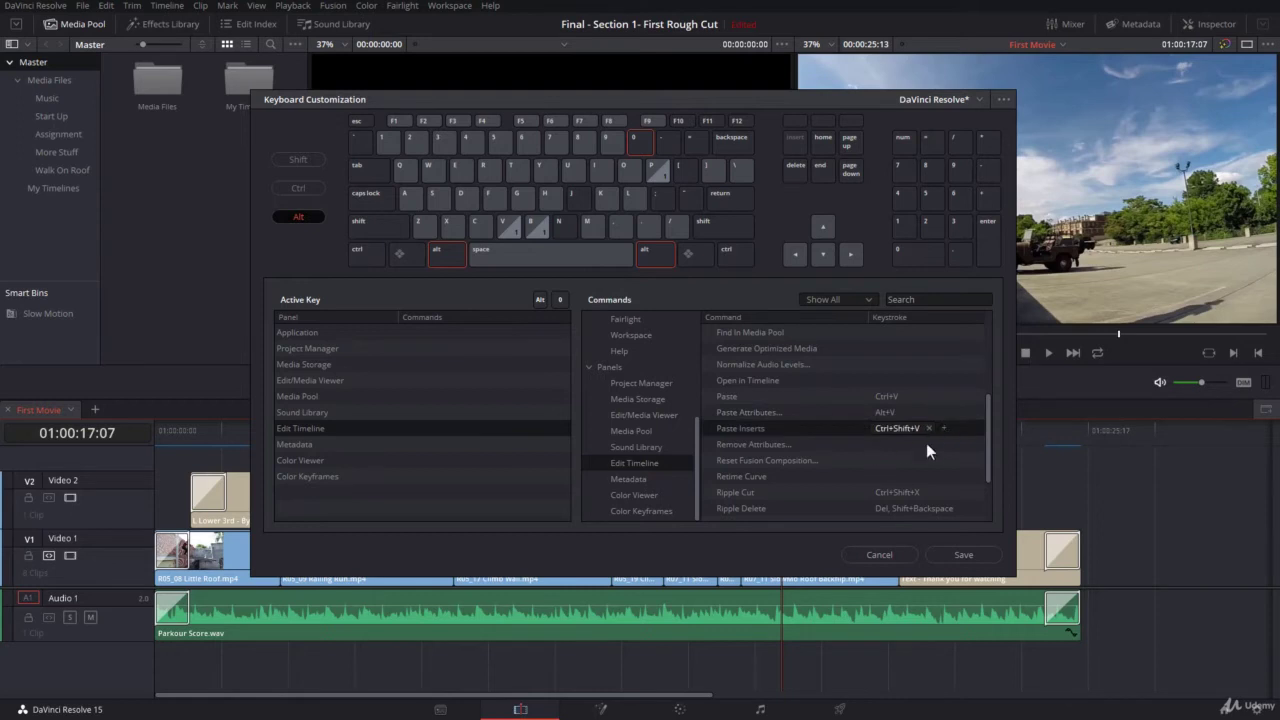
# - Search all commands for "Trim" and expand the History entry under Edit
pyautogui.click(921, 296)
pyautogui.write('Trim')
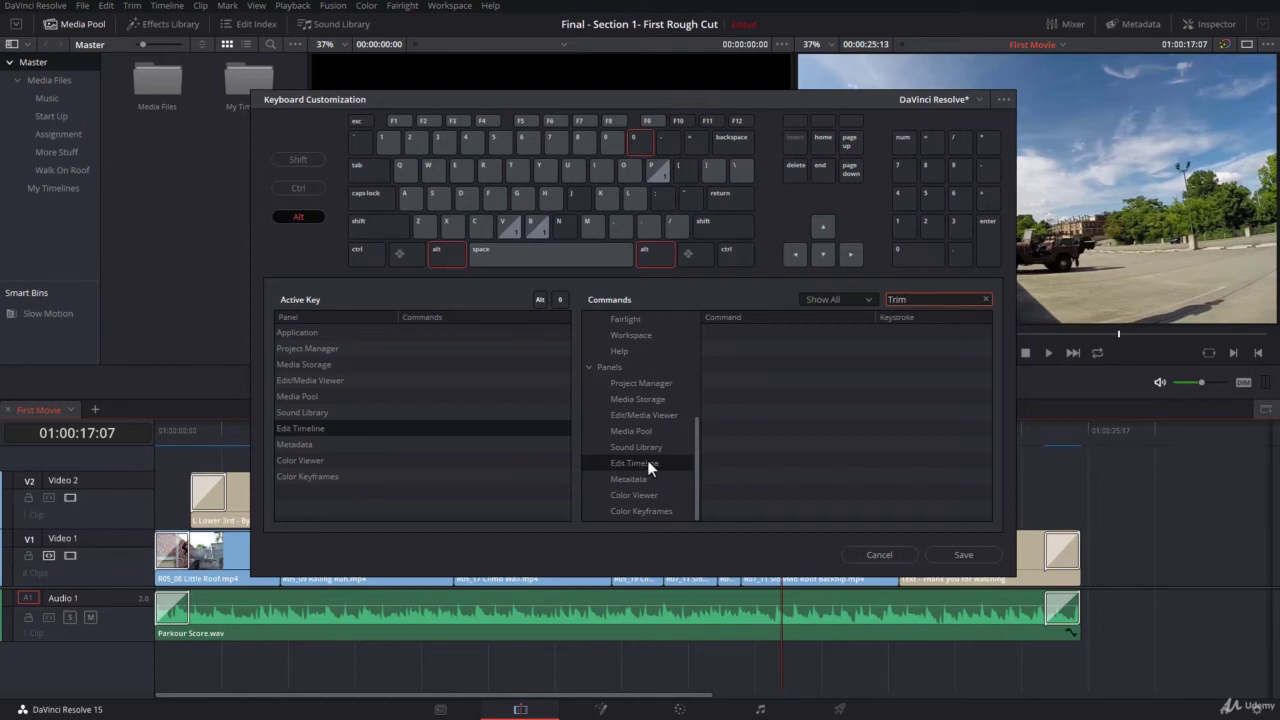
pyautogui.moveTo(697, 482); pyautogui.dragTo(699, 371)
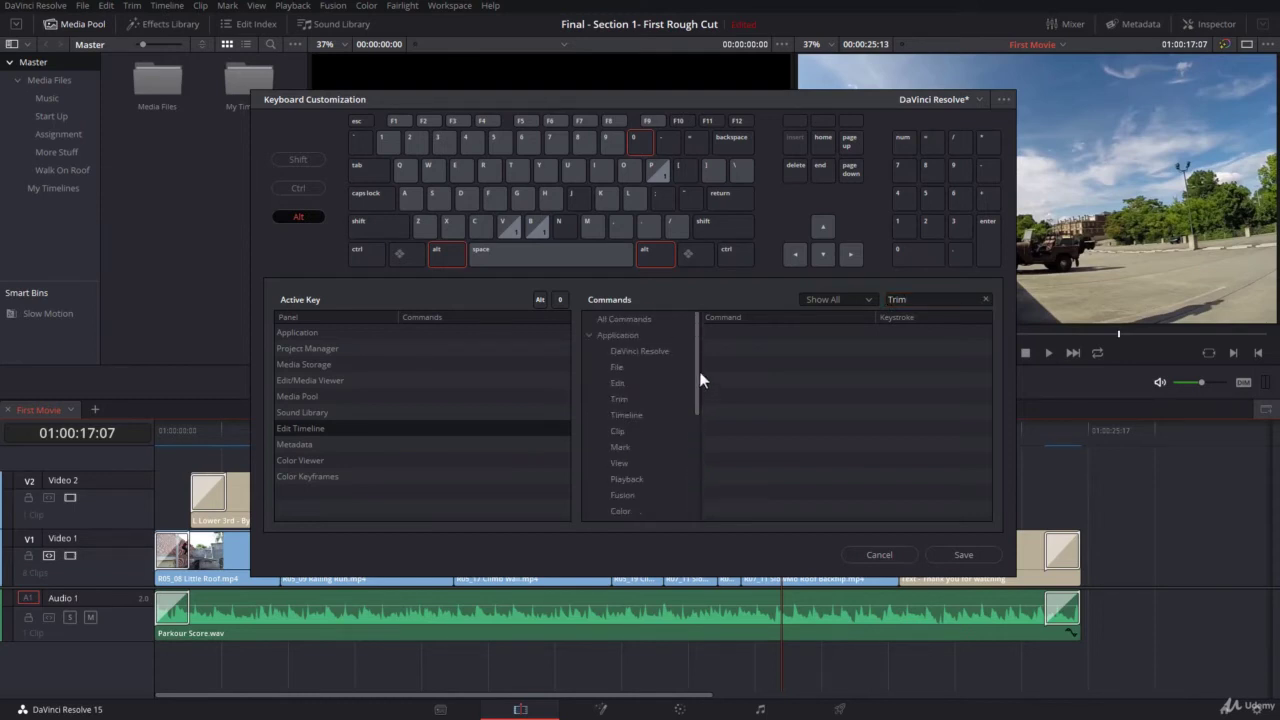
pyautogui.click(627, 318)
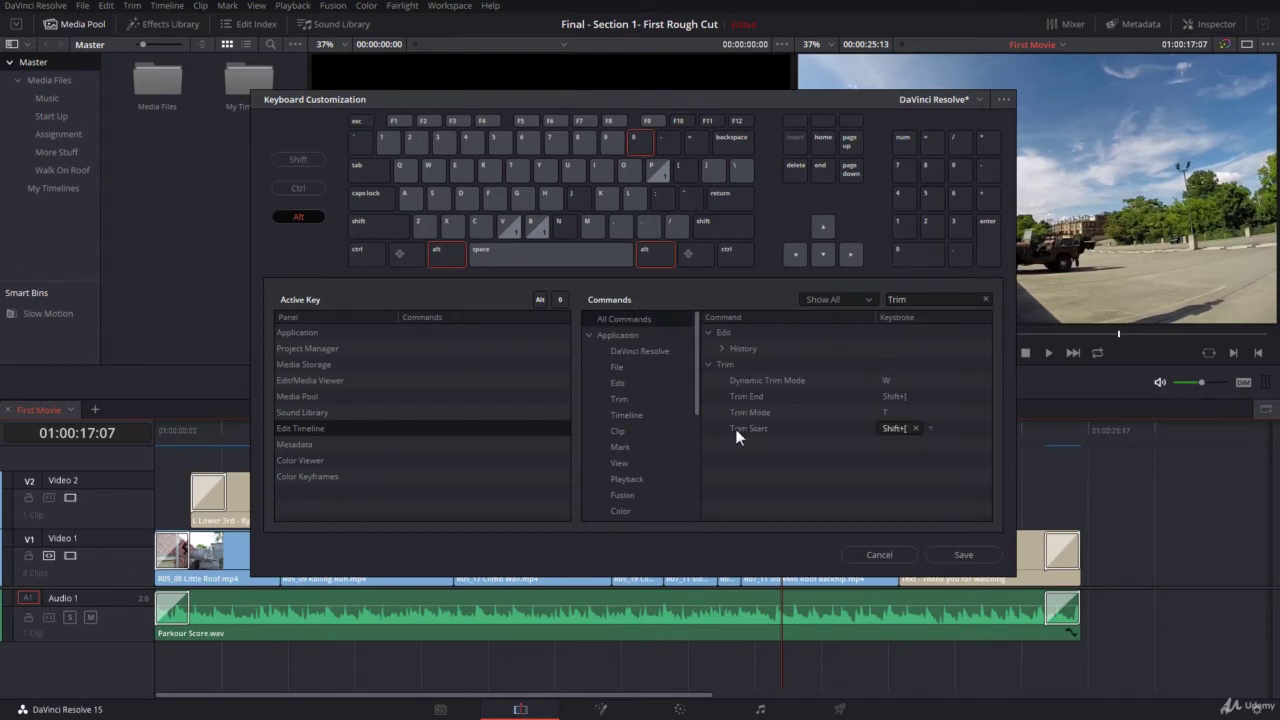
pyautogui.click(721, 348)
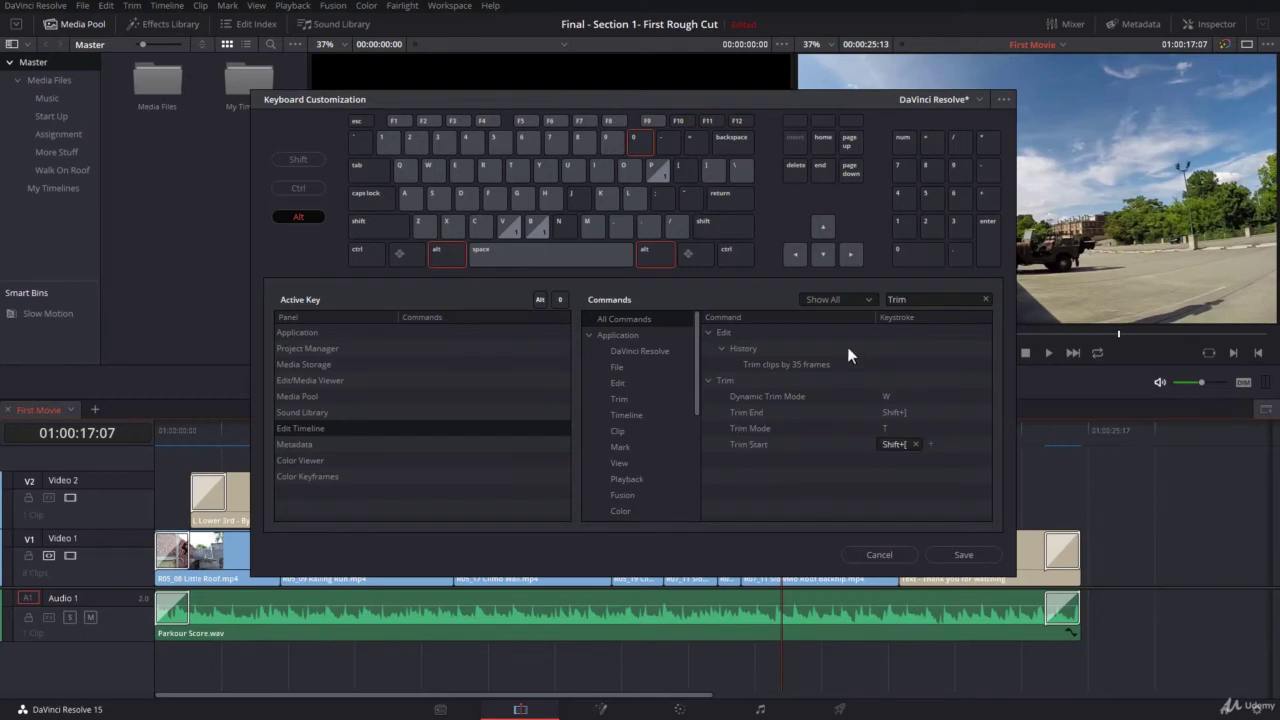
# - Search all commands for "Cut" and look through the matching commands and their keystrokes
pyautogui.click(928, 298)
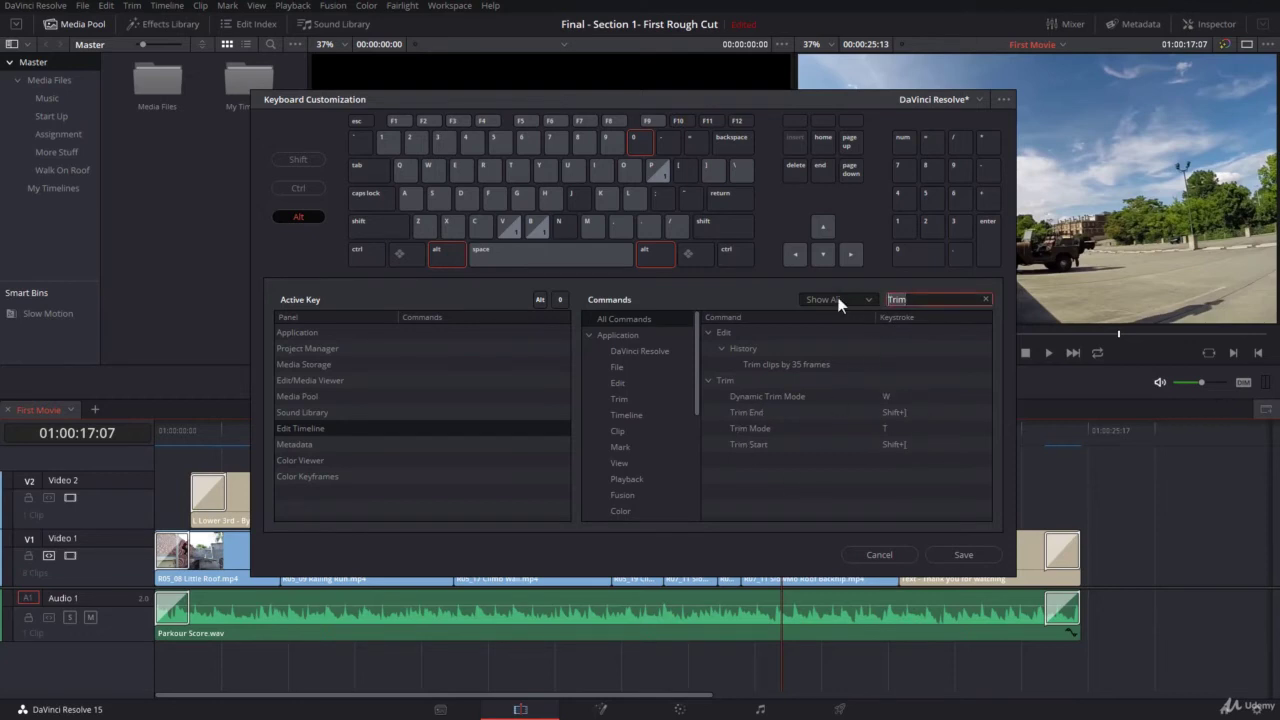
pyautogui.write('Cut')
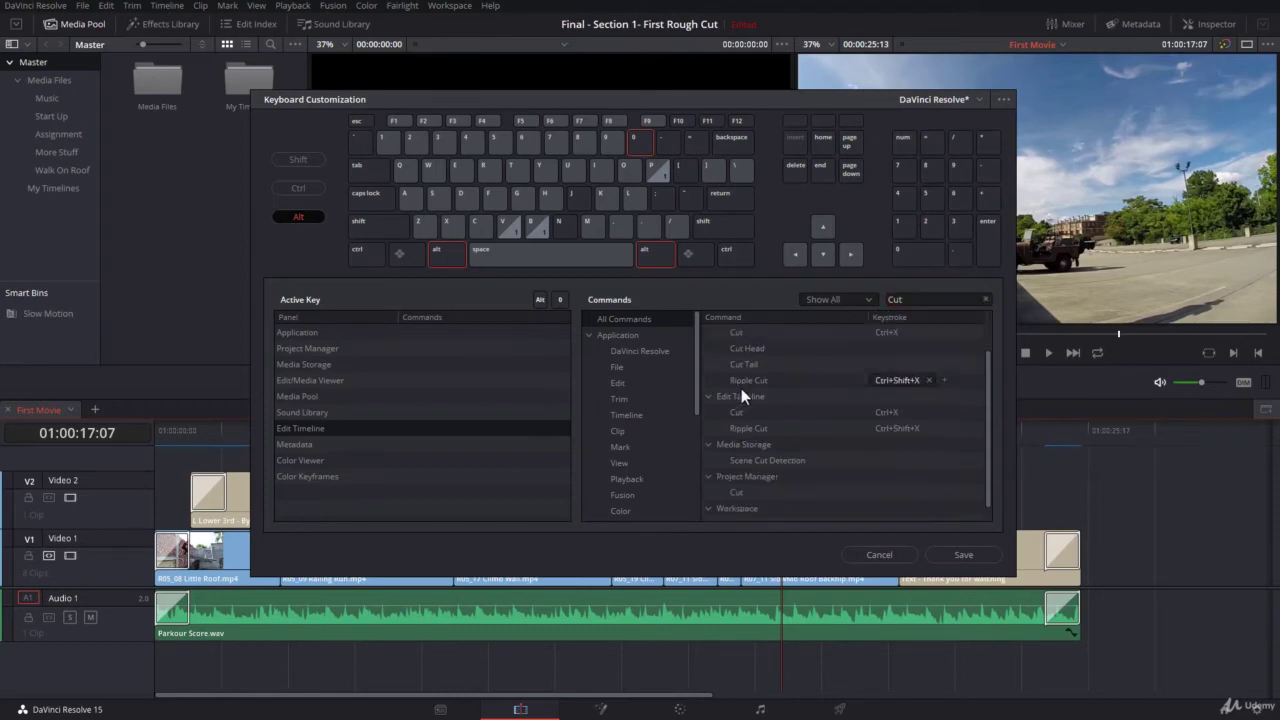
pyautogui.scroll(-4, 741, 388)
pyautogui.scroll(4, 743, 482)
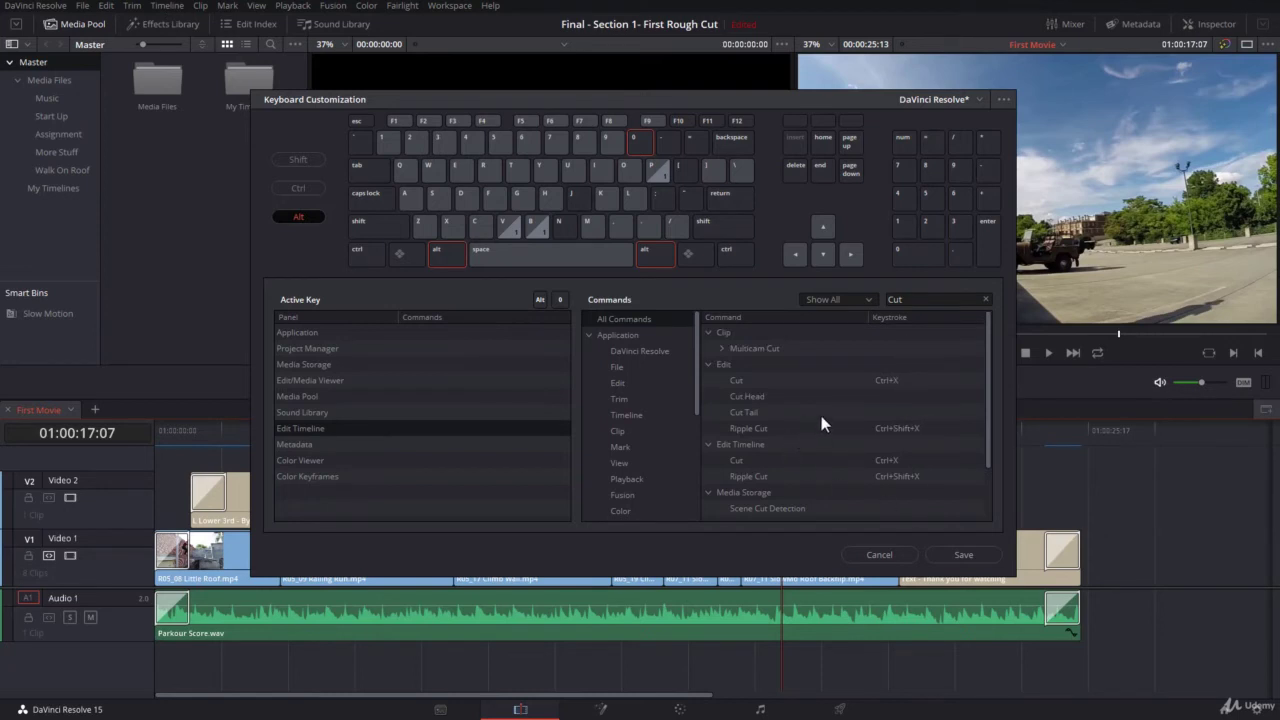
# - Filter the Cut commands to Assigned only and examine the Multicam Cut keystrokes
pyautogui.click(857, 297)
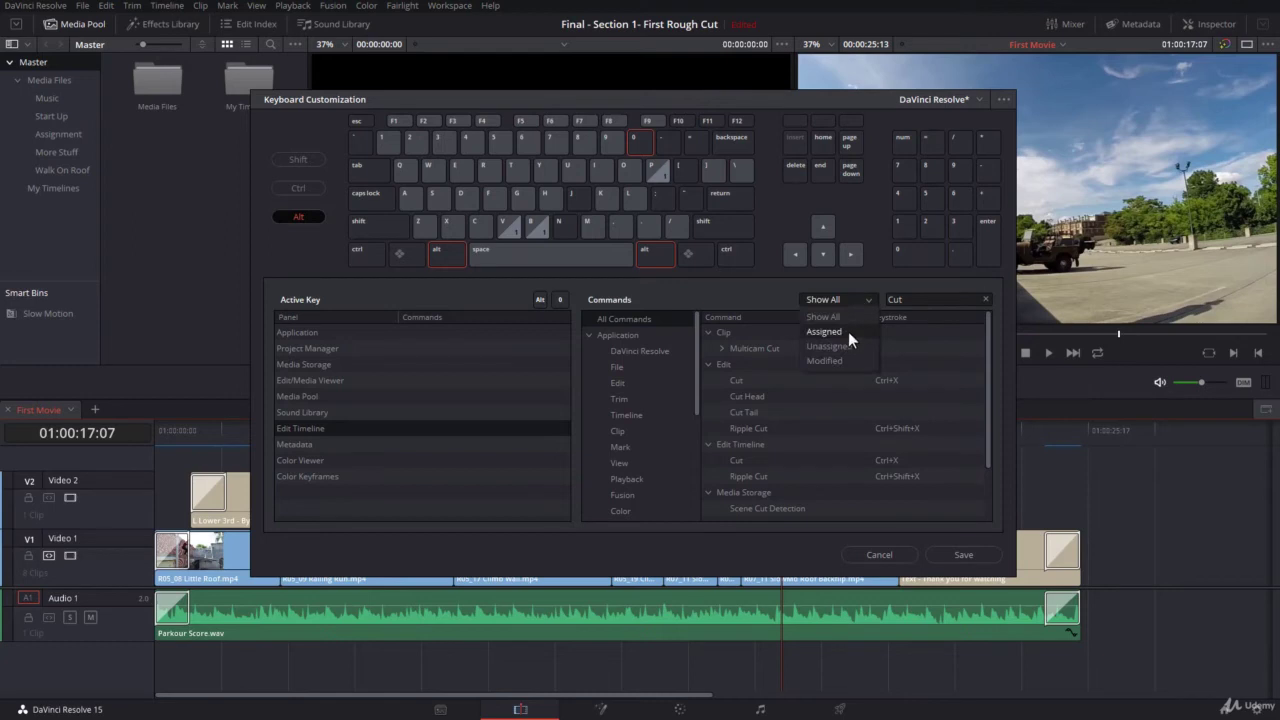
pyautogui.click(848, 331)
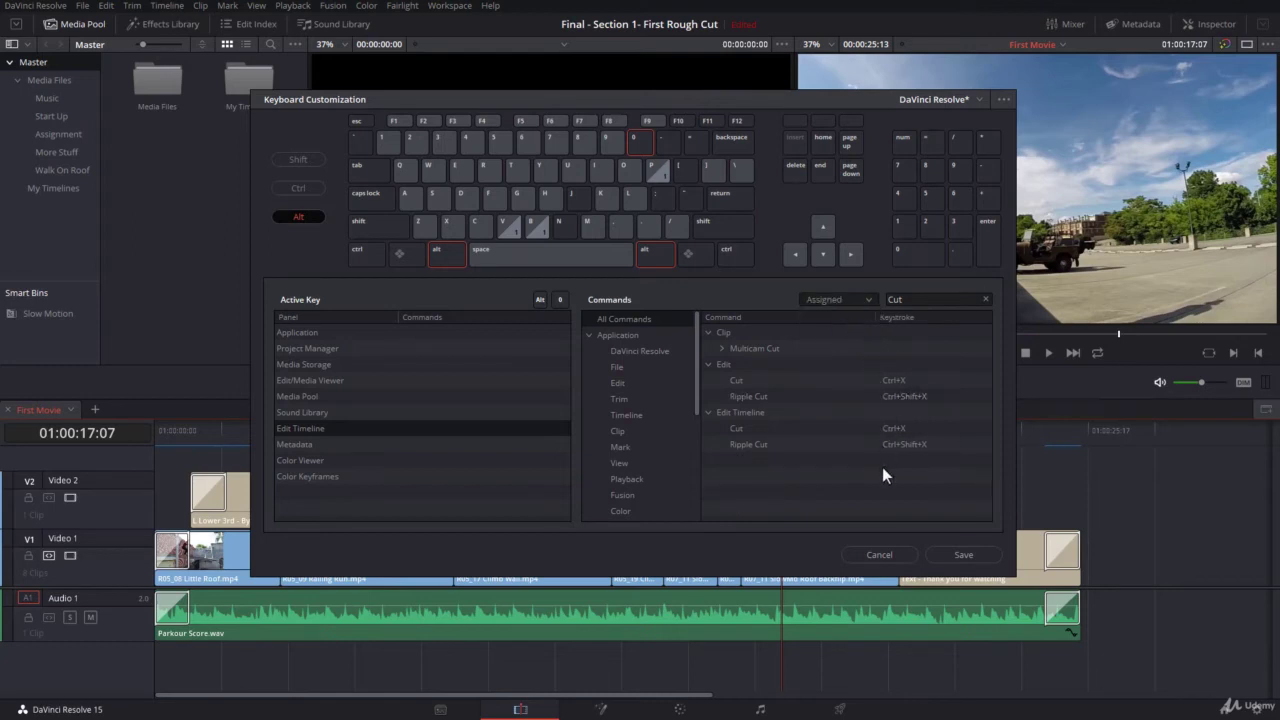
pyautogui.click(722, 348)
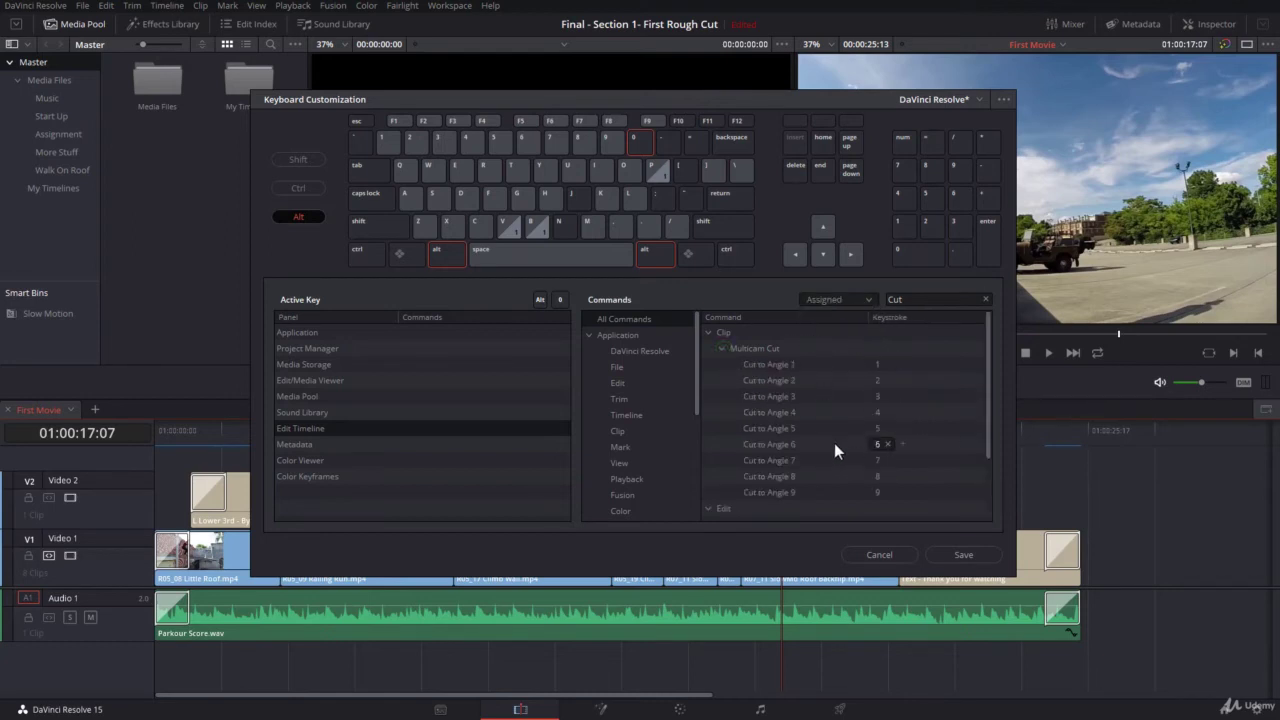
pyautogui.click(721, 348)
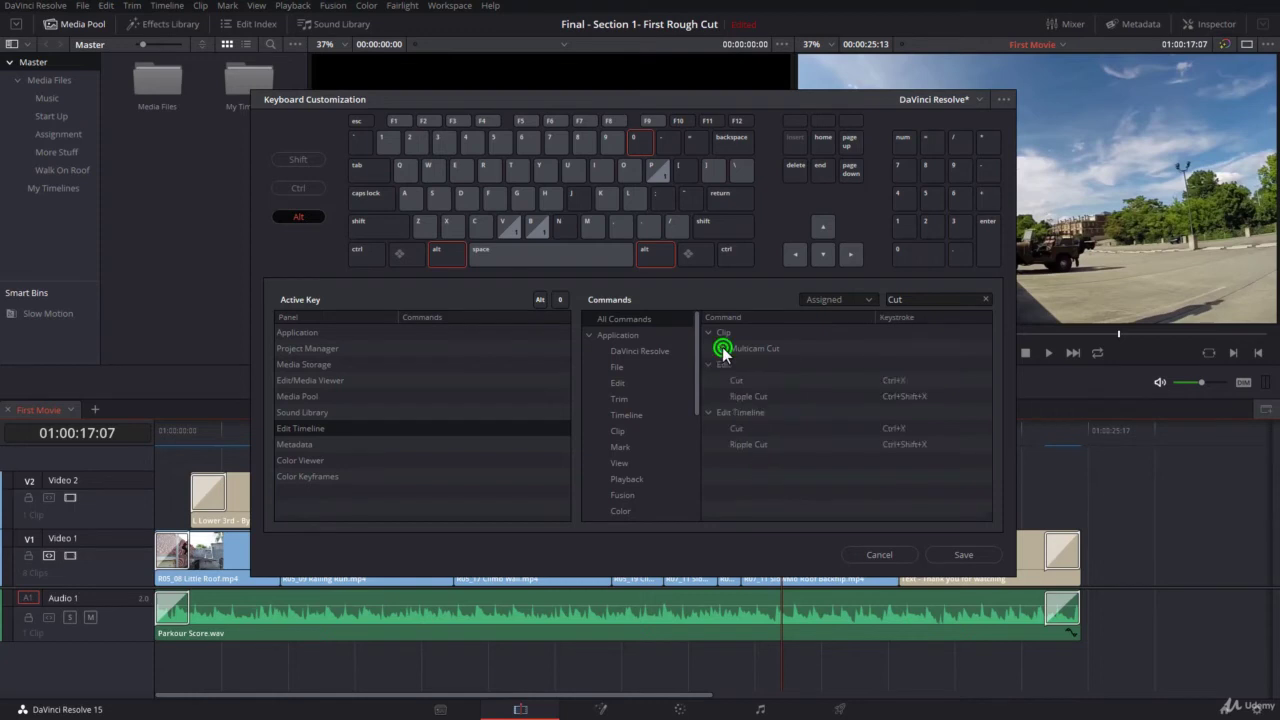
# - View the Cut commands filtered by Unassigned and by Modified, and return the filter to Assigned
pyautogui.click(836, 302)
pyautogui.click(854, 347)
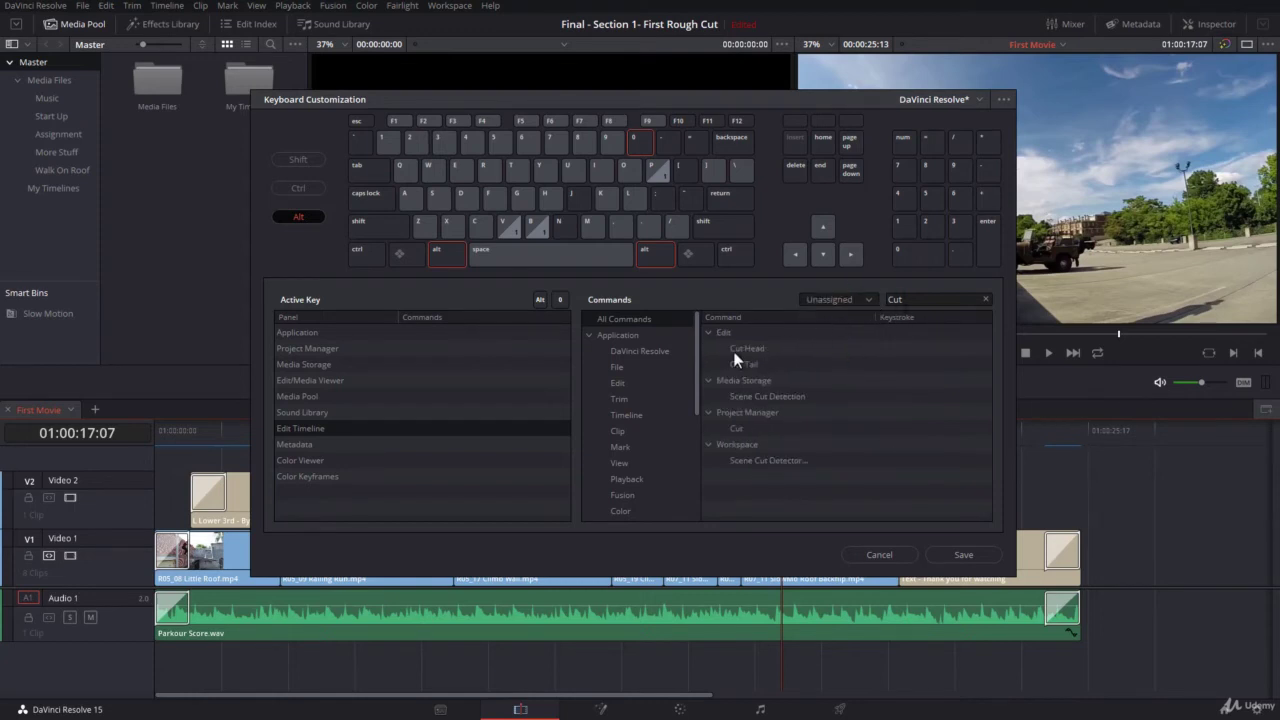
pyautogui.click(864, 300)
pyautogui.click(850, 362)
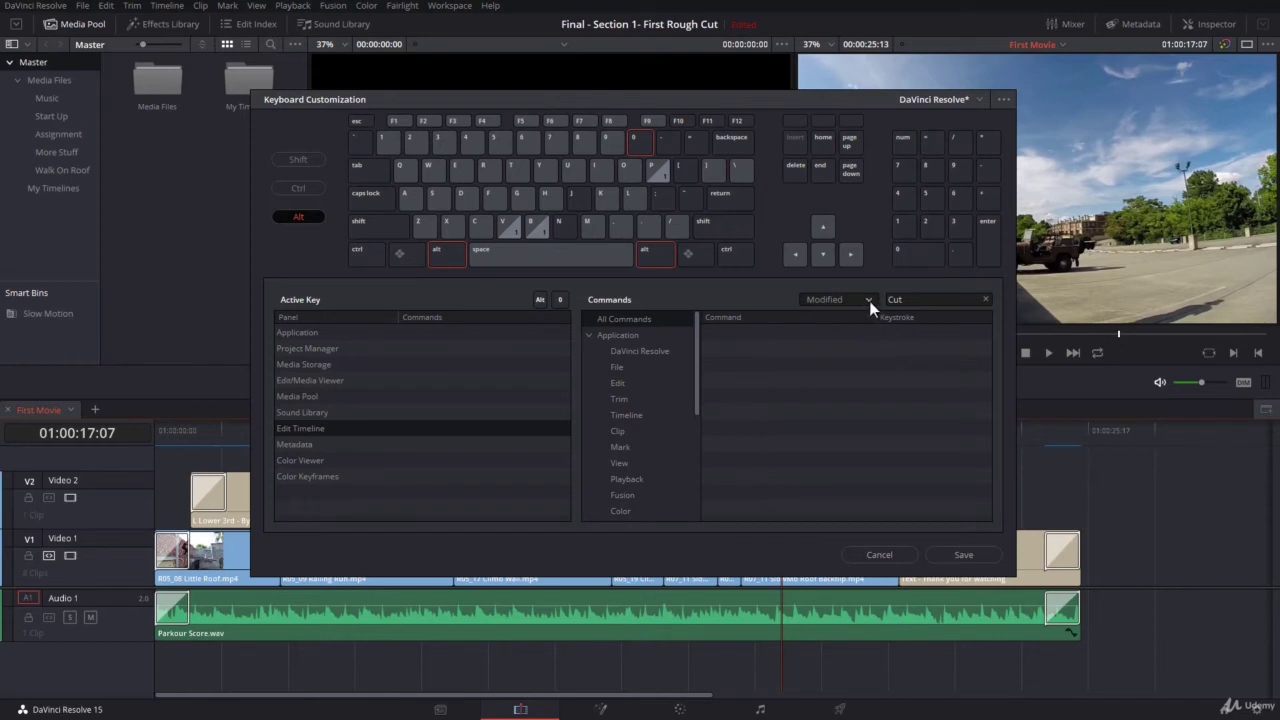
pyautogui.click(868, 300)
pyautogui.click(851, 333)
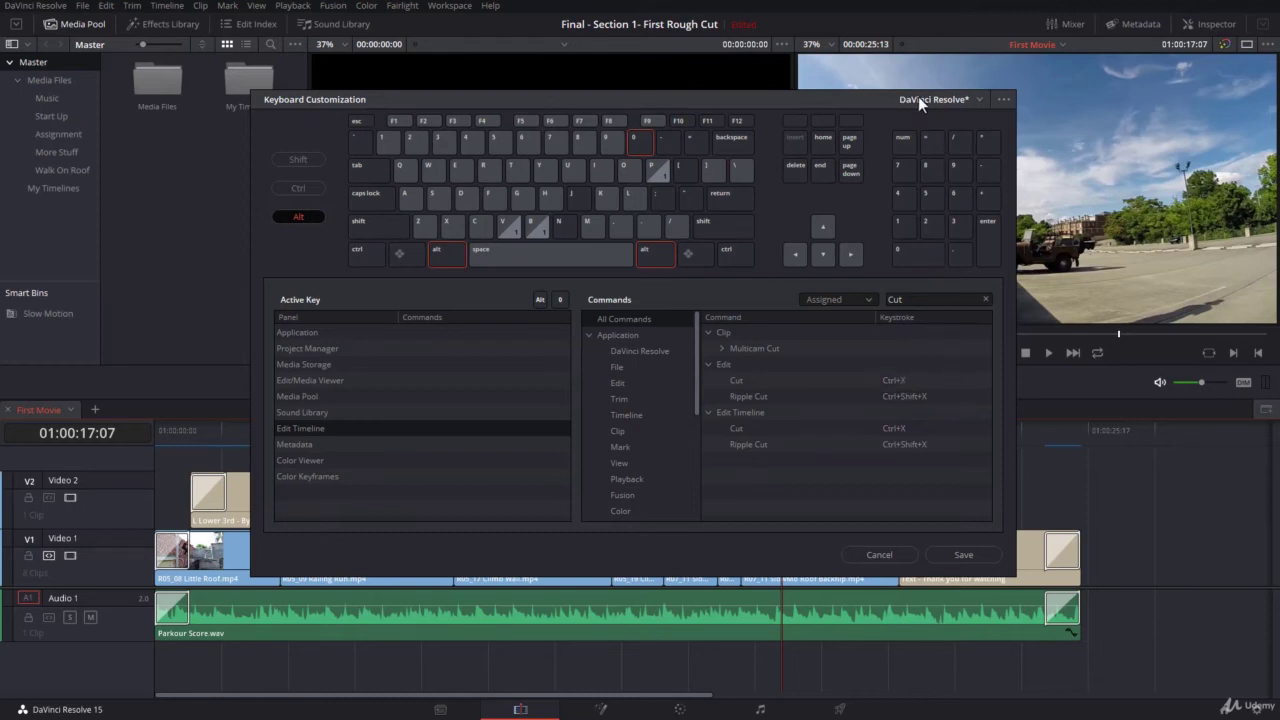
# - View the available keyboard layout presets and the options for saving, importing, exporting and deleting presets
pyautogui.click(979, 99)
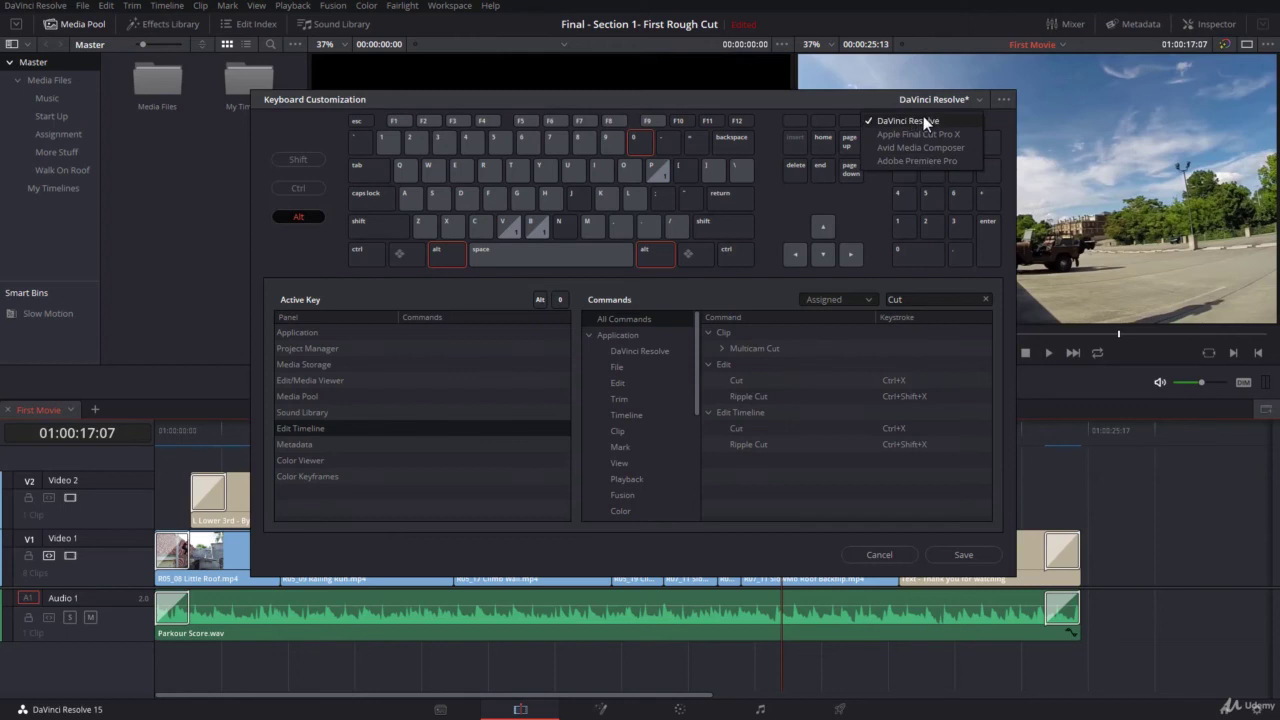
pyautogui.click(873, 101)
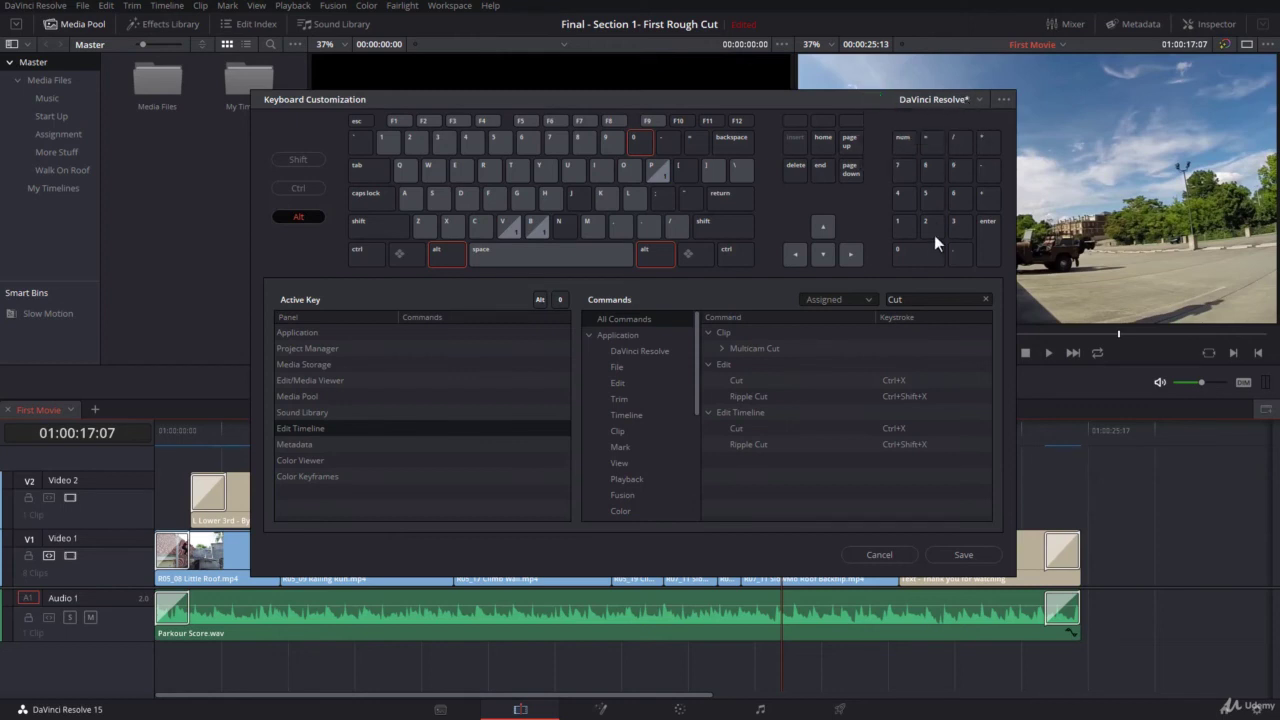
pyautogui.click(887, 445)
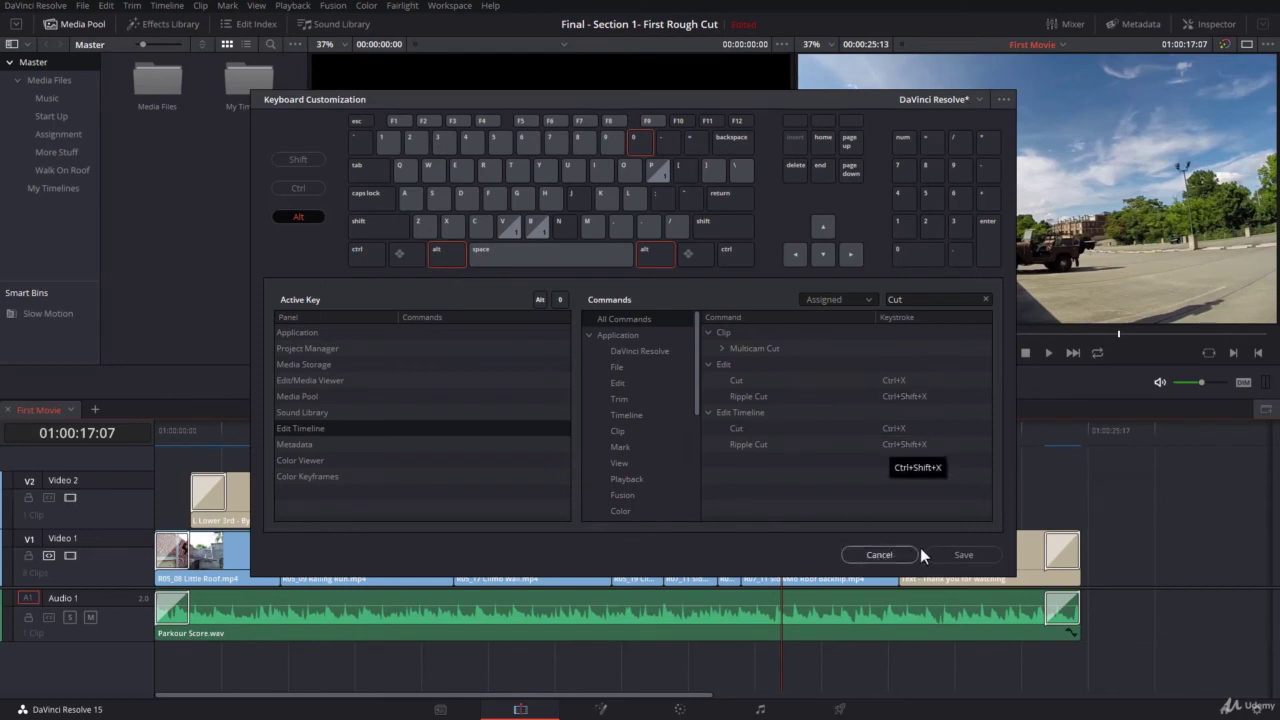
pyautogui.click(1001, 101)
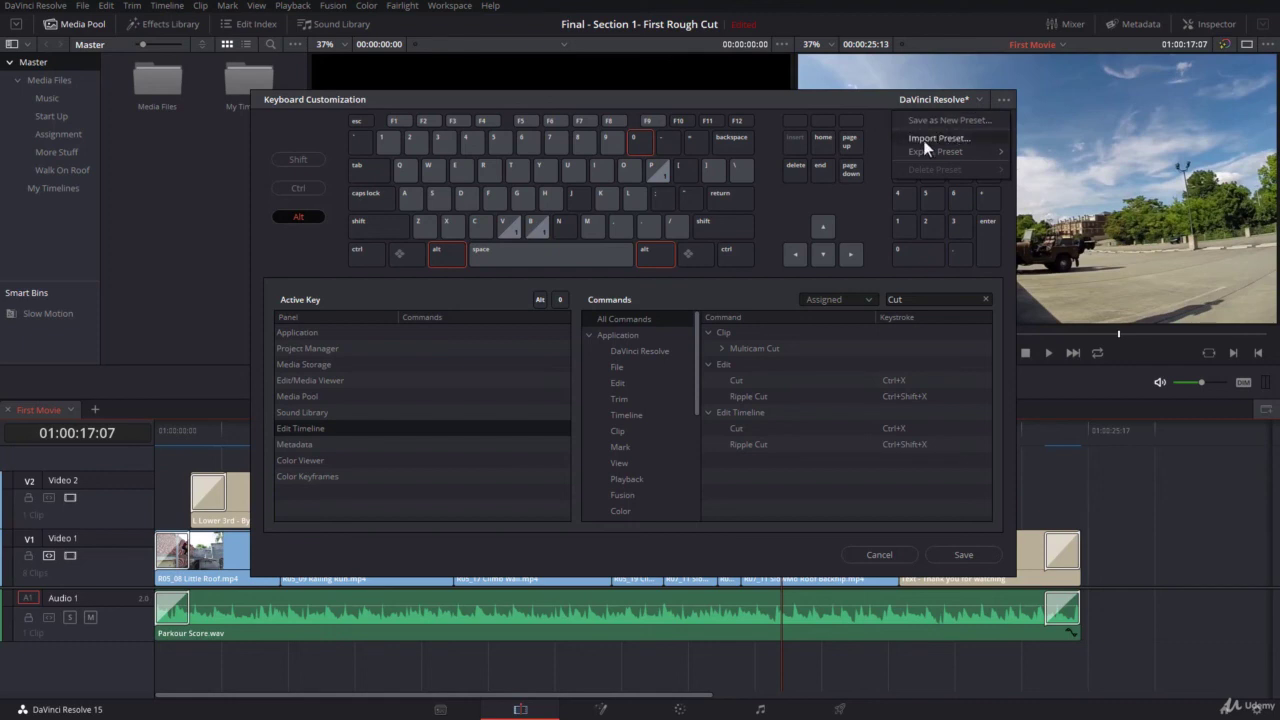
pyautogui.click(877, 335)
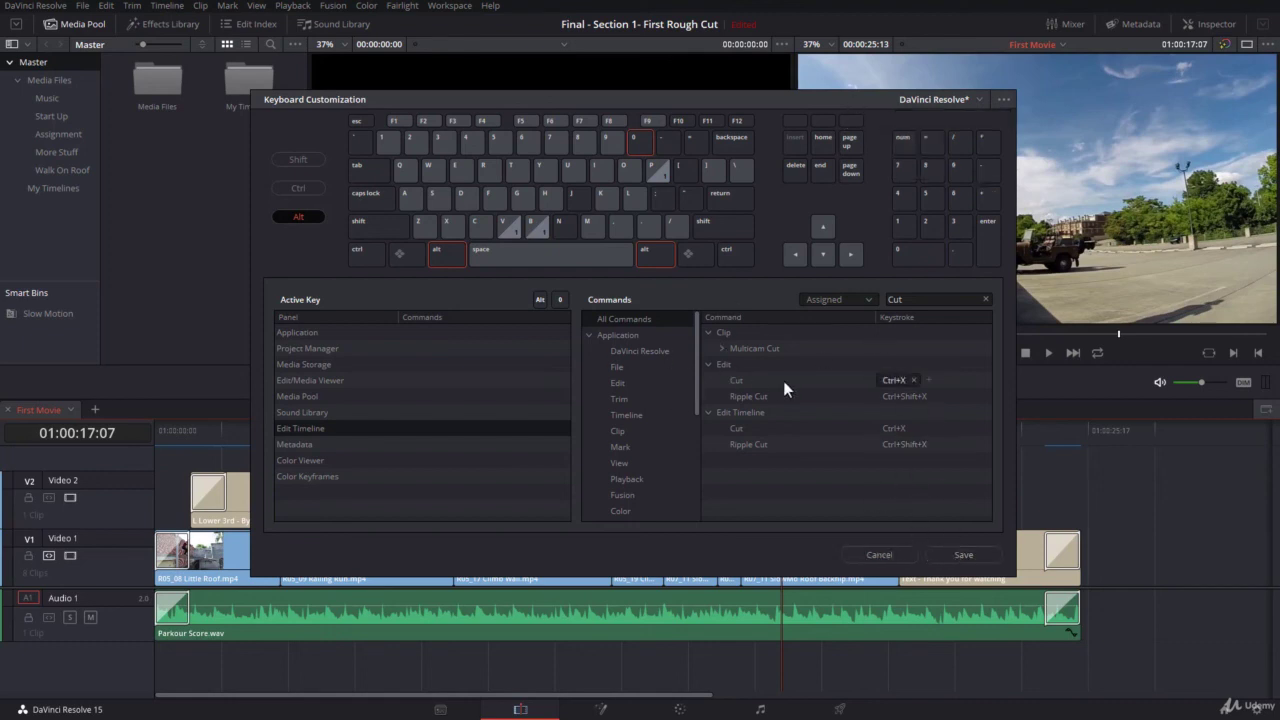
pyautogui.click(958, 550)
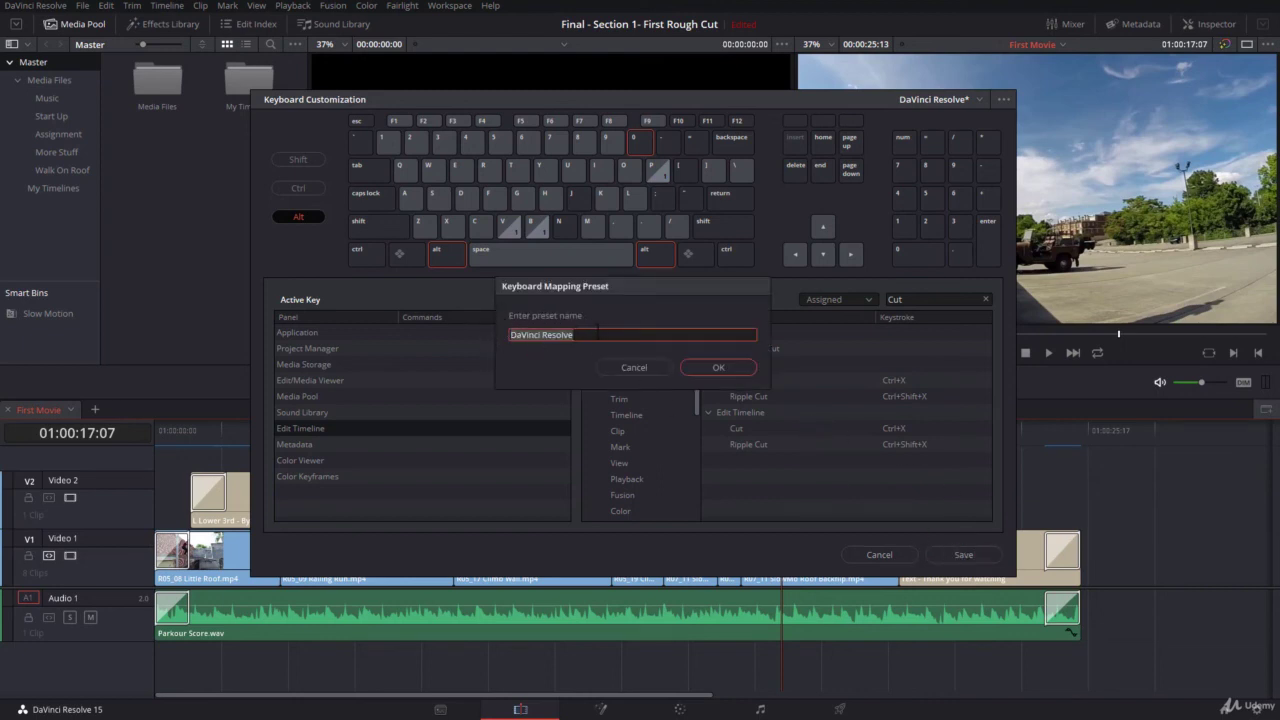
pyautogui.click(598, 332)
pyautogui.write('2')
pyautogui.click(655, 372)
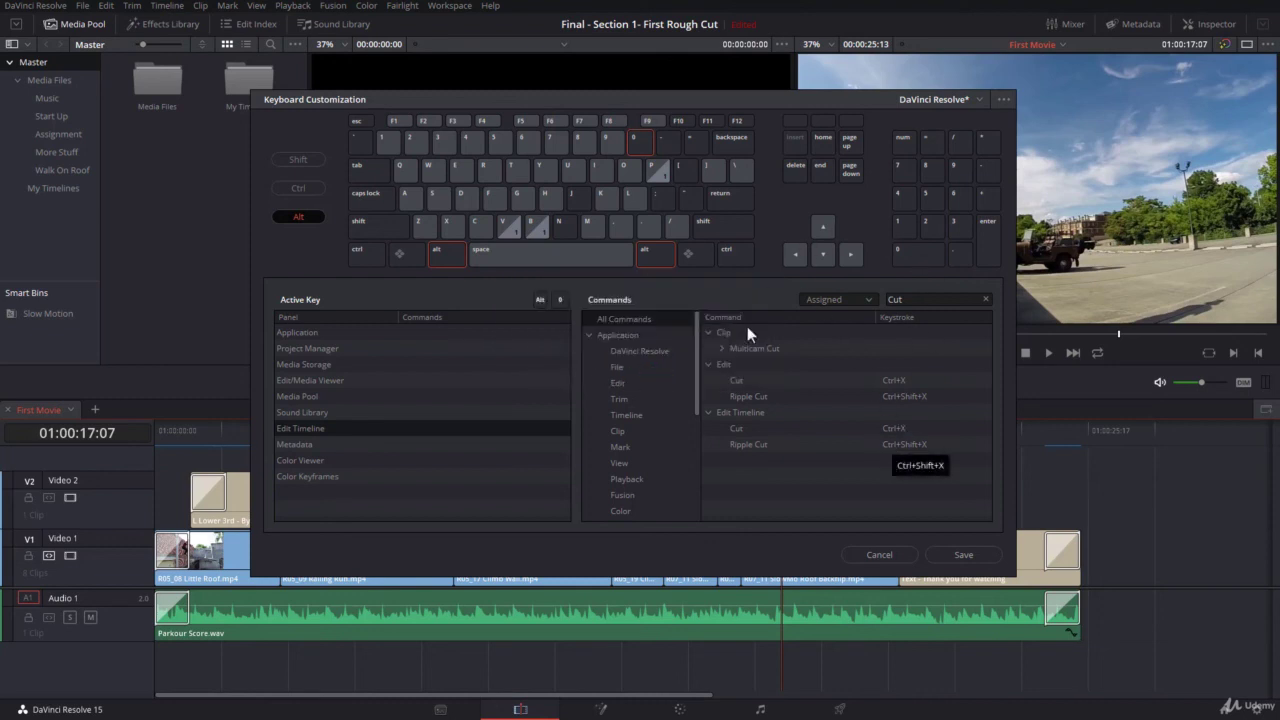
# - Leave the keyboard customization and discard the unsaved shortcut changes
pyautogui.click(875, 553)
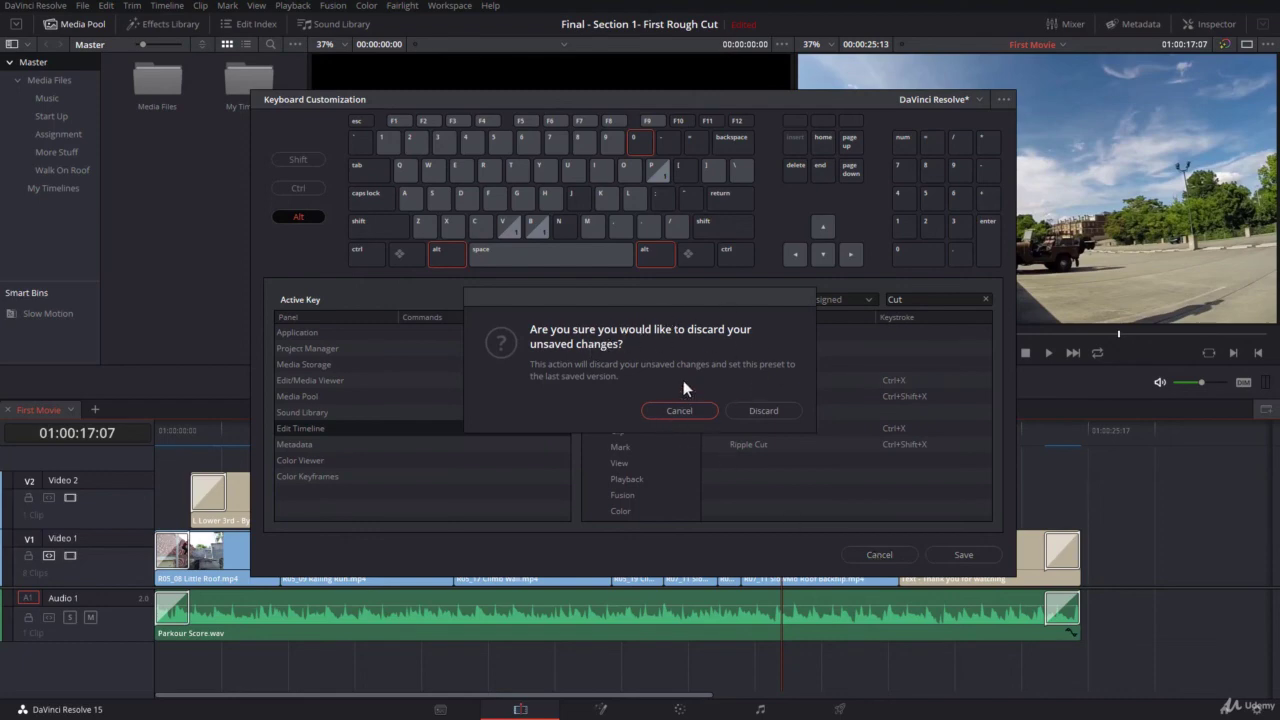
pyautogui.click(790, 409)
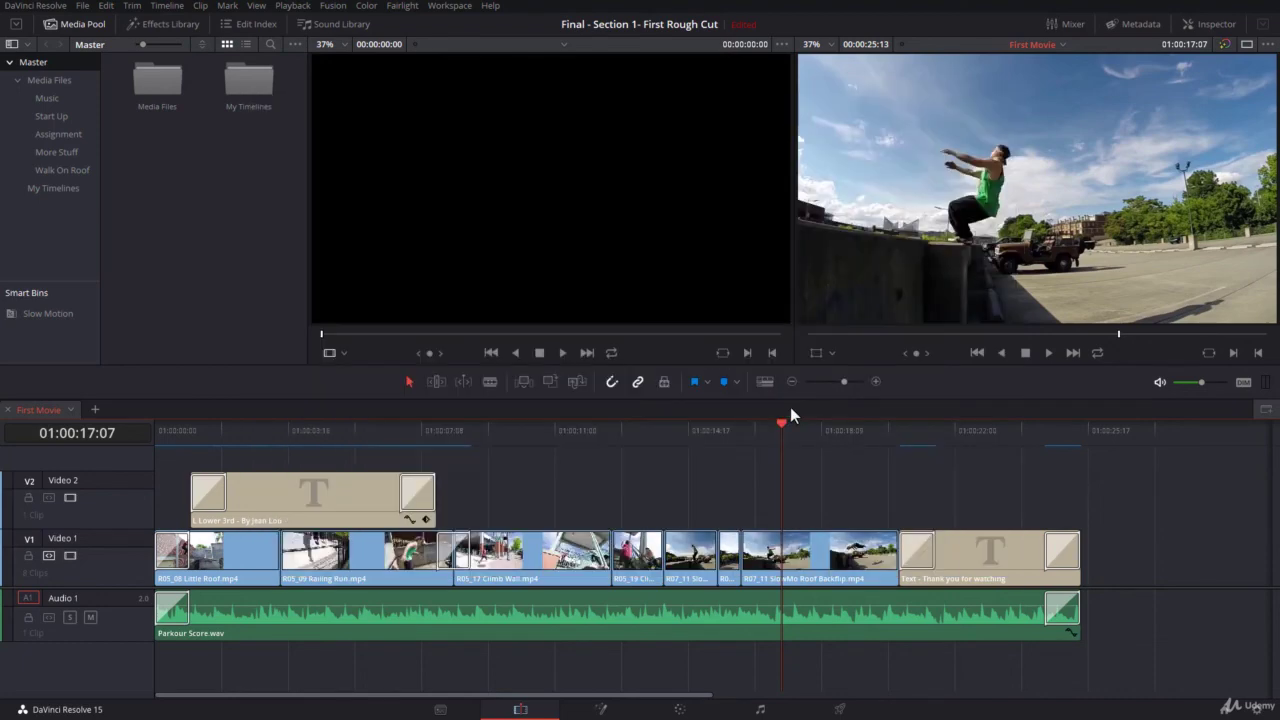